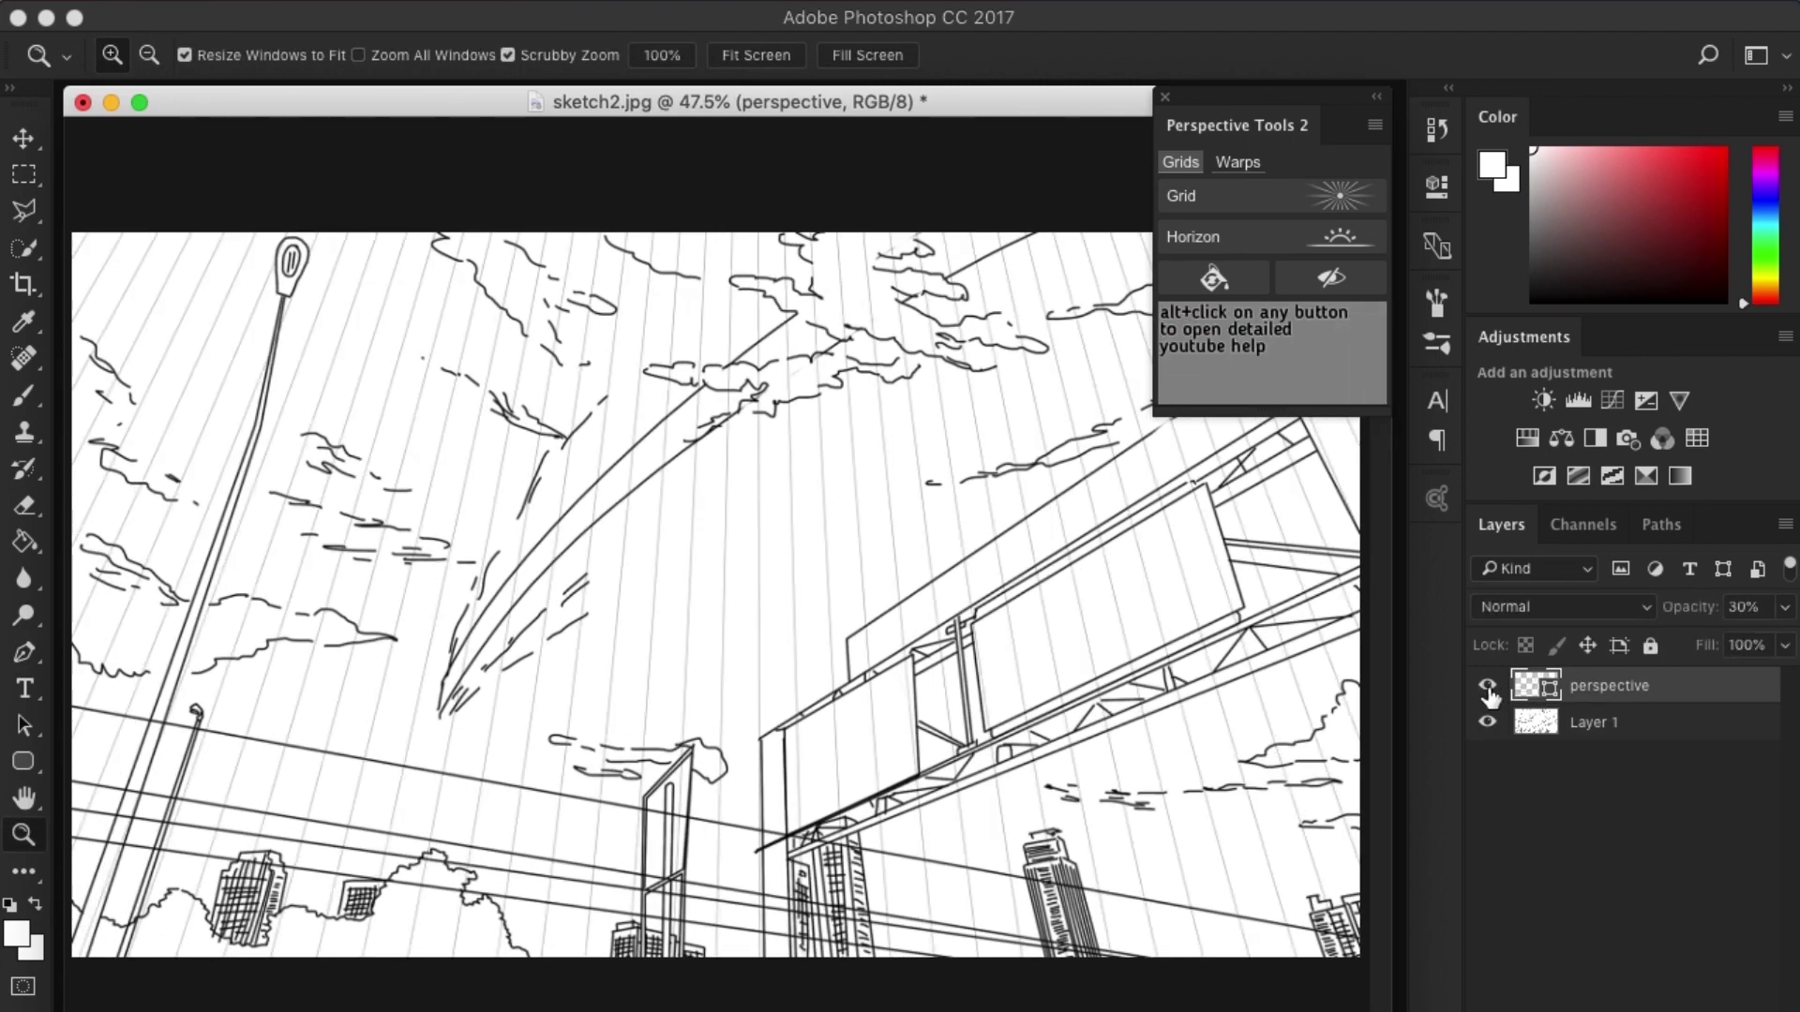
- Hide the perspective grid layer, Pen-path the billboard's four corners, and apply De-perspective to flatten it
left_click(1486, 692)
left_click_drag(881, 662, 606, 530)
key("p")
left_click(350, 455)
left_click(698, 242)
left_click(718, 568)
left_click(346, 745)
left_click(349, 455)
left_click(1237, 162)
left_click(1236, 234)
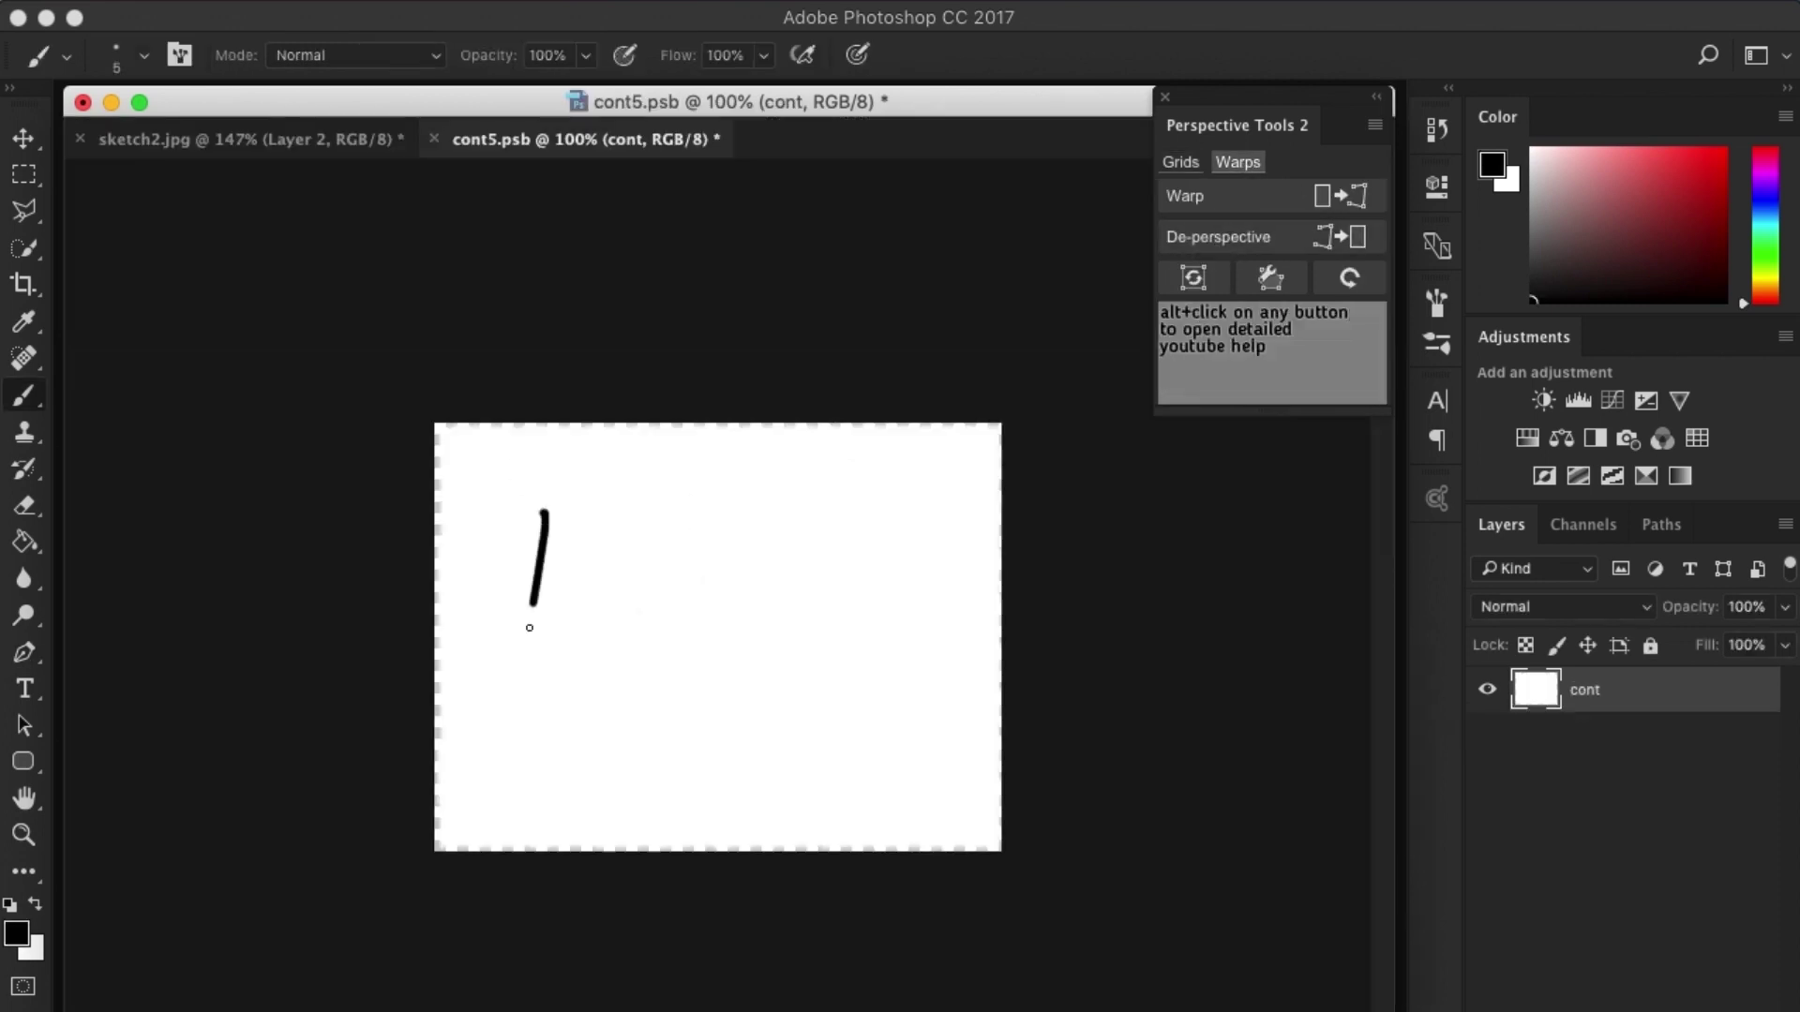
- Brush 'AYALA', a down arrow beneath it, and 'MMDA' near the bottom of the sign
left_click_drag(530, 607, 528, 630)
mouse_move(544, 512)
left_mouse_down()
mouse_move(573, 623)
mouse_move(565, 573)
left_mouse_up()
mouse_move(586, 523)
left_mouse_down()
mouse_move(620, 587)
mouse_move(616, 626)
left_mouse_up()
mouse_move(685, 518)
left_mouse_down()
mouse_move(666, 622)
mouse_move(714, 624)
left_mouse_up()
left_click_drag(673, 588, 705, 585)
mouse_move(742, 528)
left_mouse_down()
mouse_move(748, 622)
mouse_move(790, 614)
left_mouse_up()
mouse_move(824, 626)
left_mouse_down()
mouse_move(880, 638)
mouse_move(871, 587)
left_mouse_up()
left_click_drag(707, 696, 709, 743)
left_click_drag(689, 727, 745, 728)
mouse_move(850, 819)
left_mouse_down()
mouse_move(888, 844)
mouse_move(925, 847)
left_mouse_up()
left_click_drag(925, 815, 927, 845)
left_click_drag(955, 847, 980, 829)
- Save the lettered sign in cont5.psb and return to sketch2.jpg
left_click(235, 0)
left_click(281, 244)
left_click(249, 139)
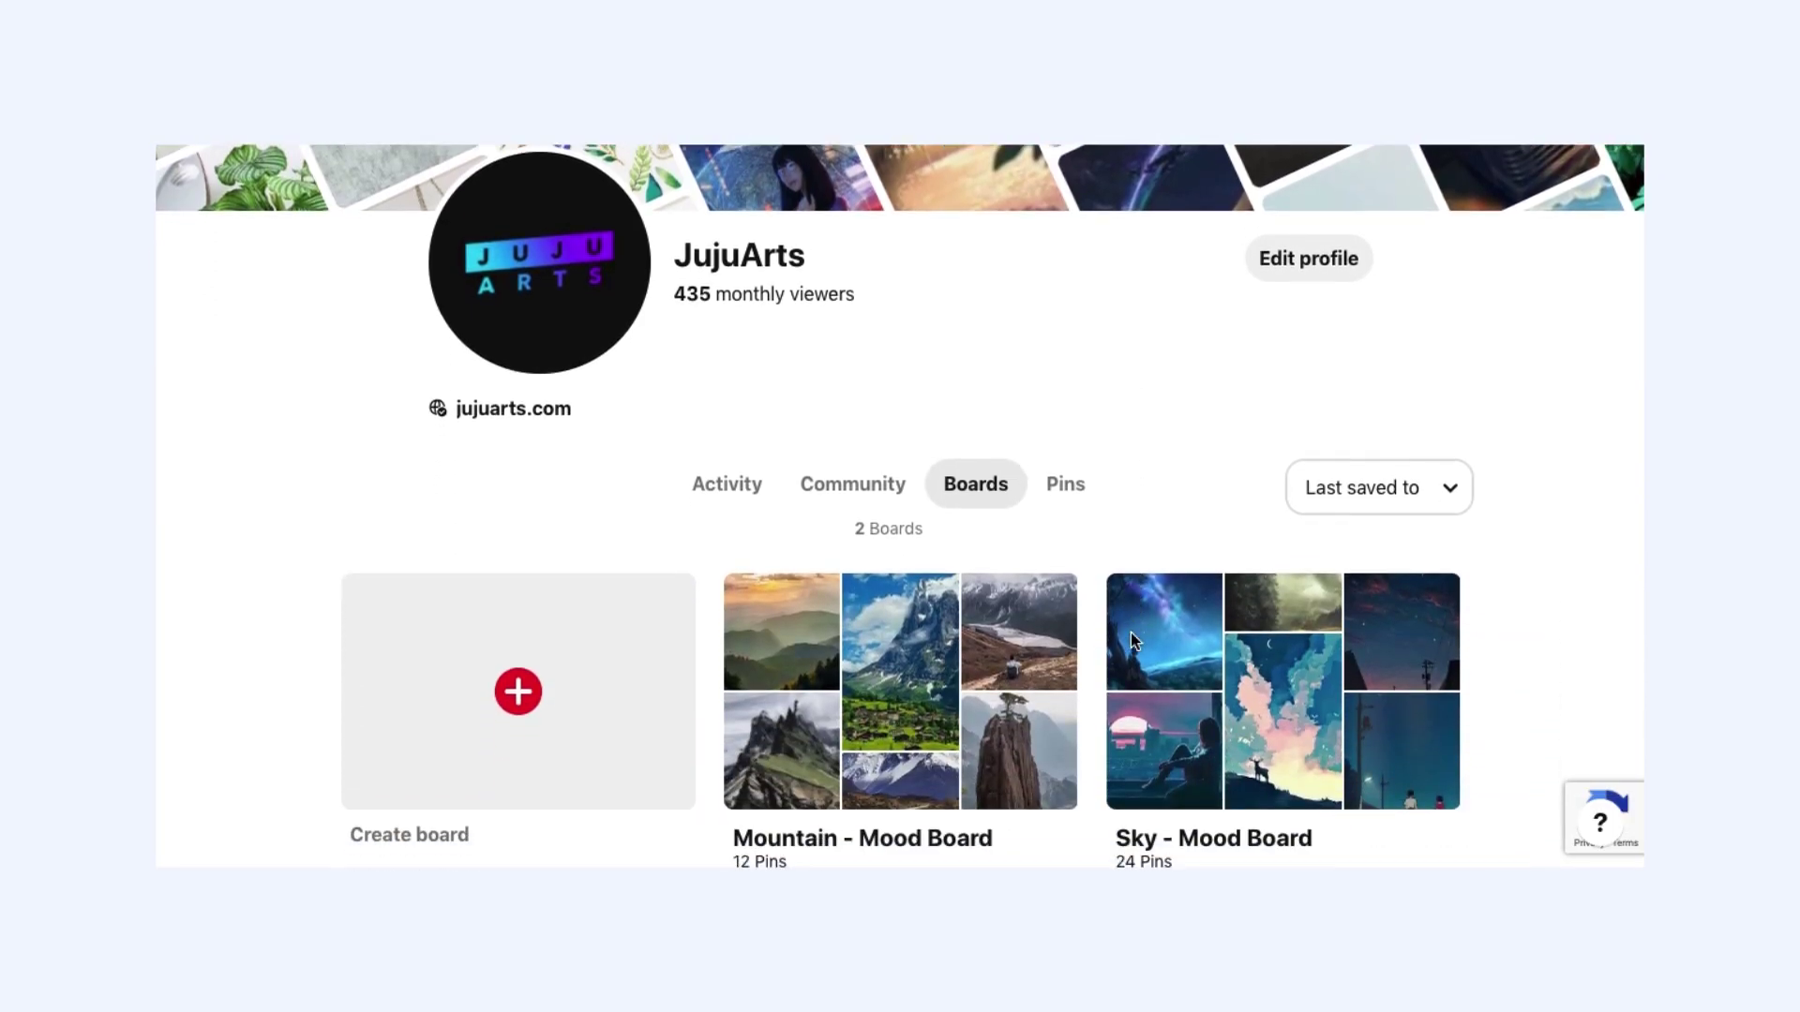
- Browse the Background Art board's pins, then go back to the profile's boards
scroll(1130, 634, "down", 4)
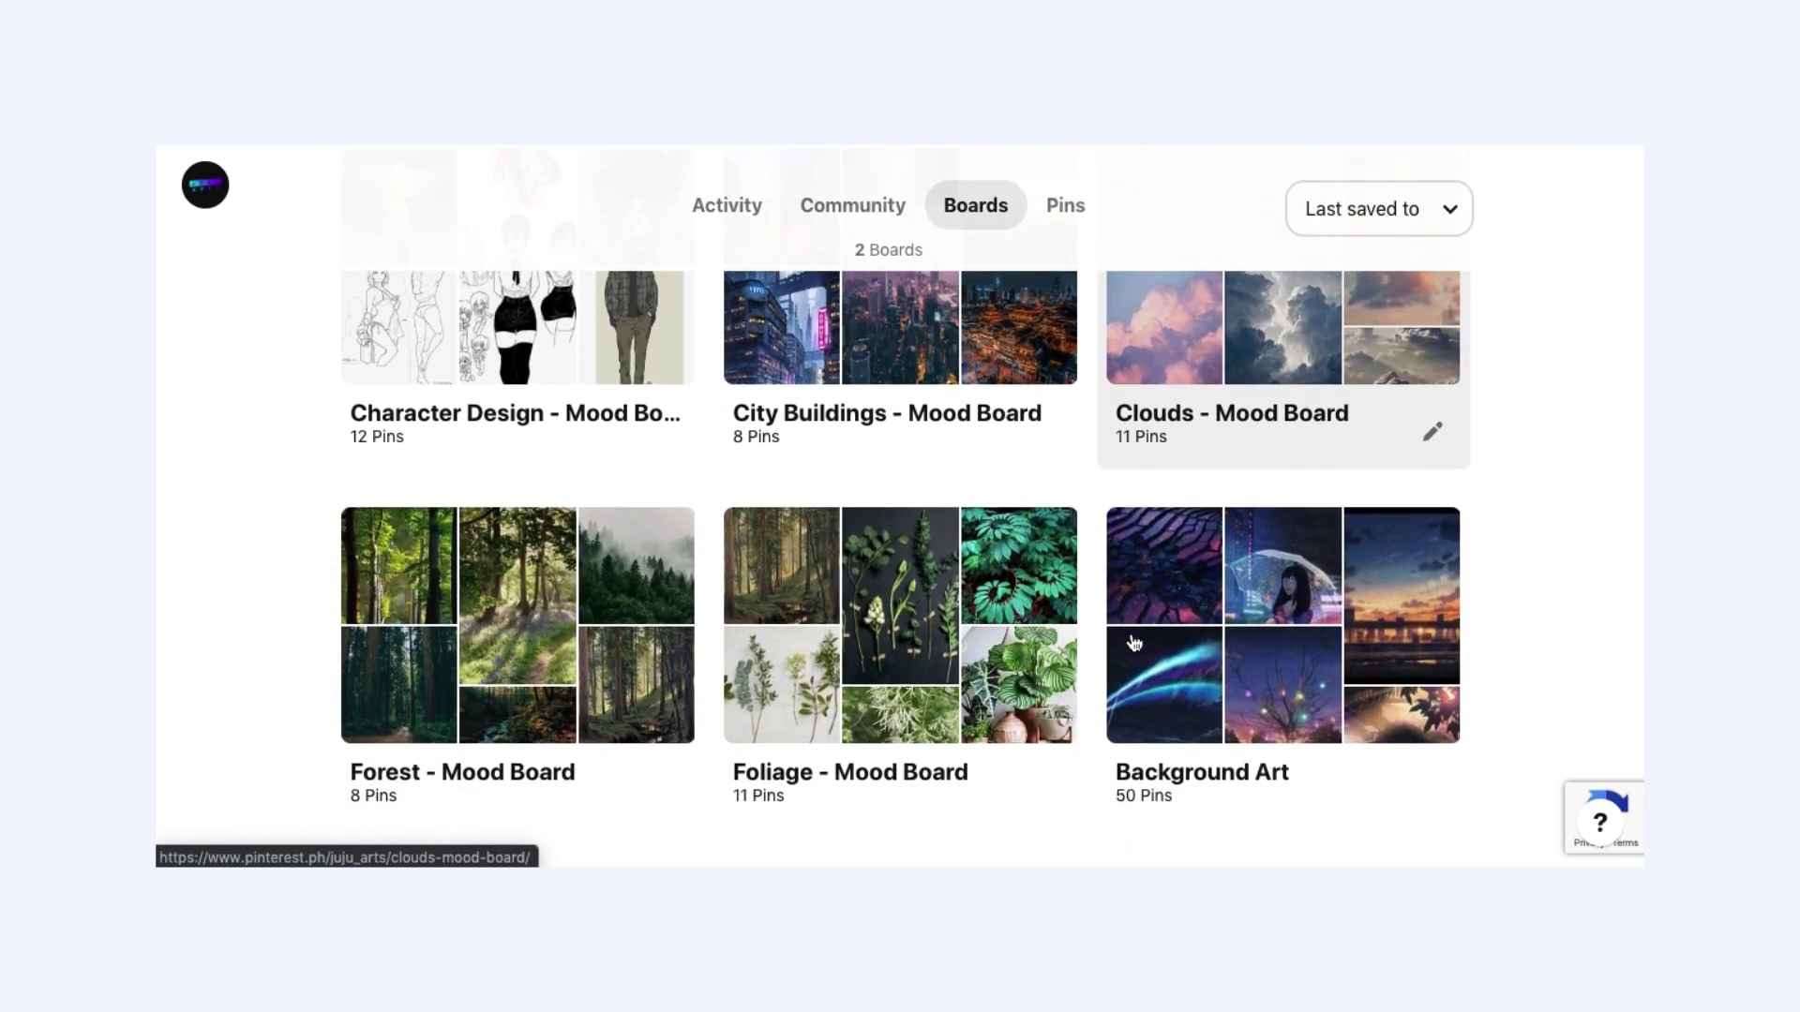
left_click(1132, 644)
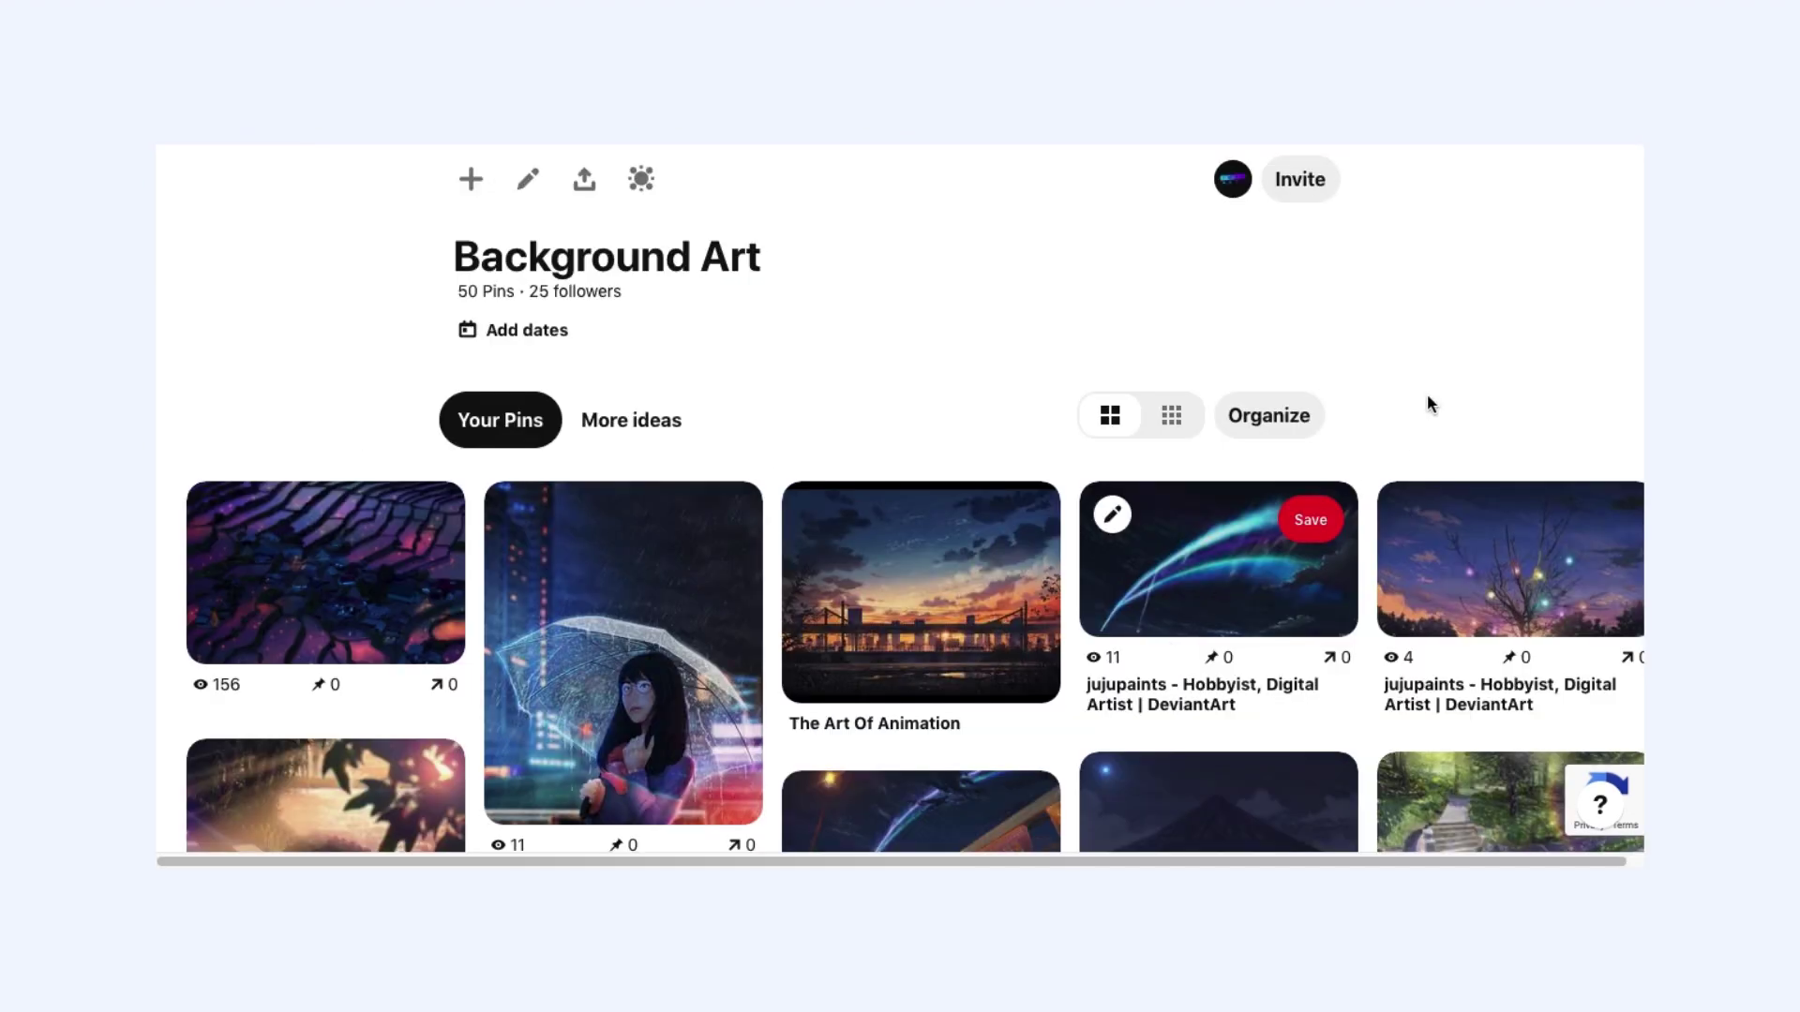
scroll(1429, 396, "down", 3)
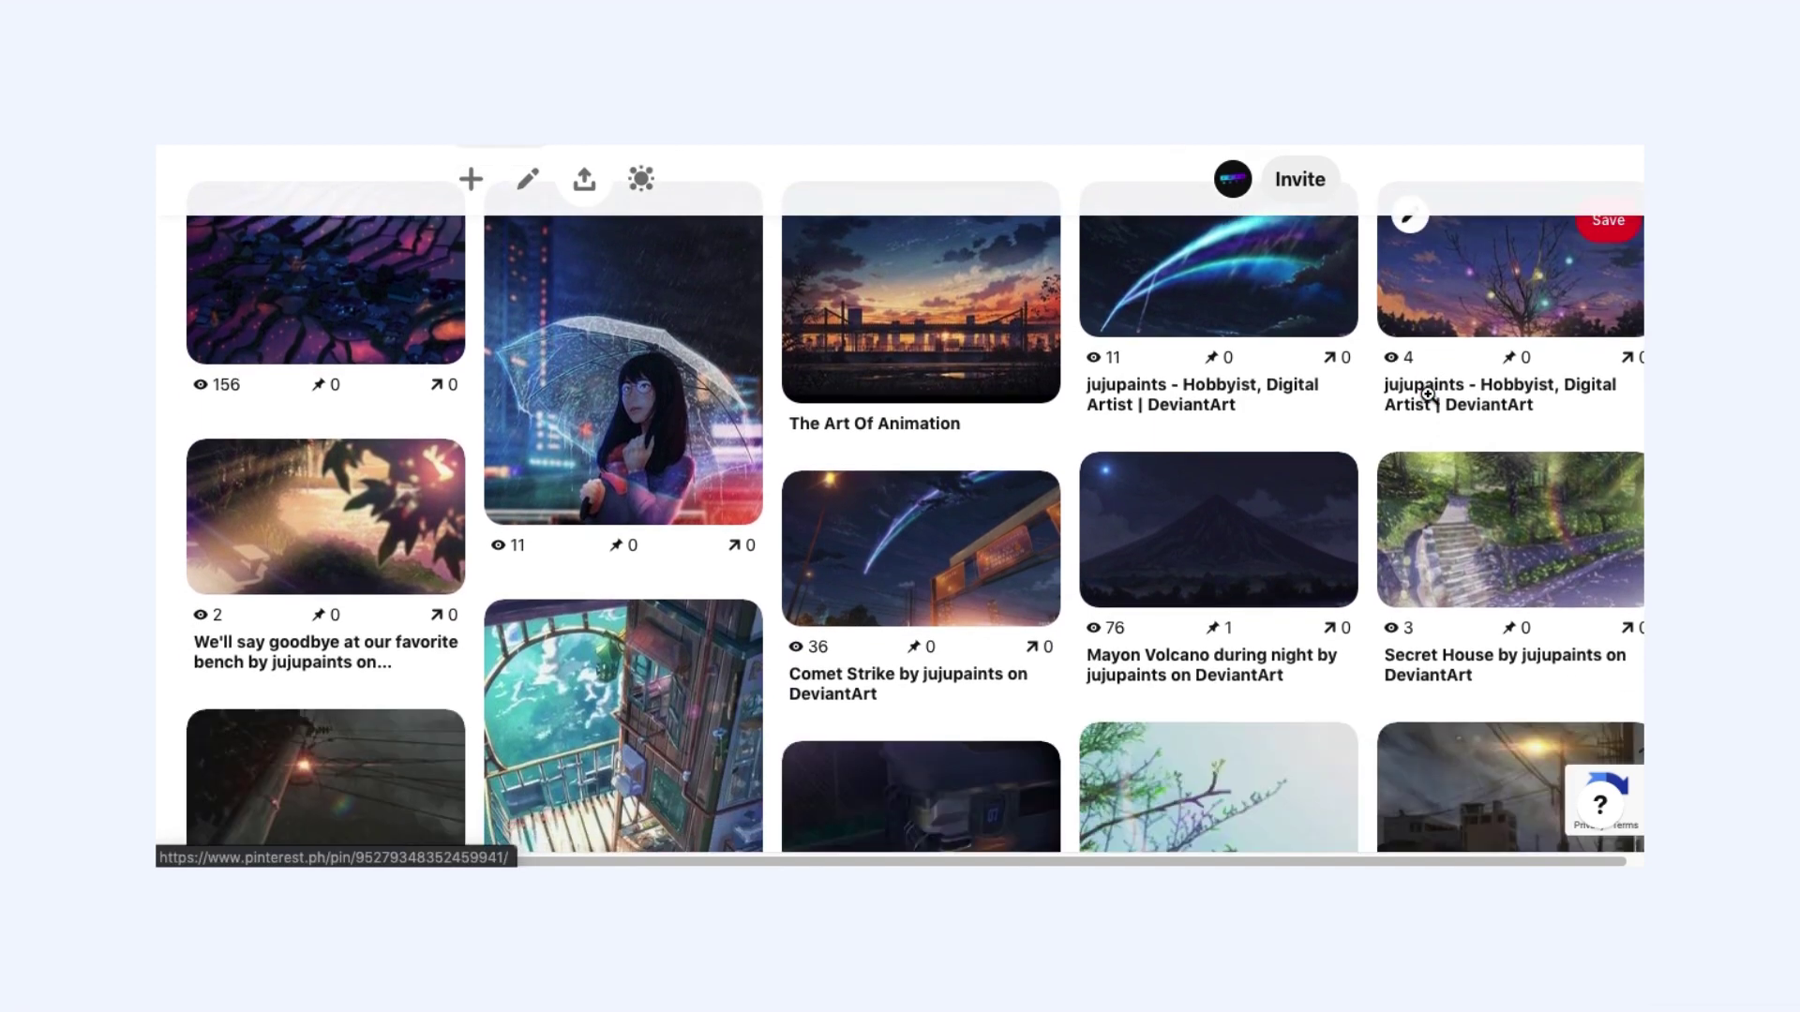
scroll(1427, 394, "down", 5)
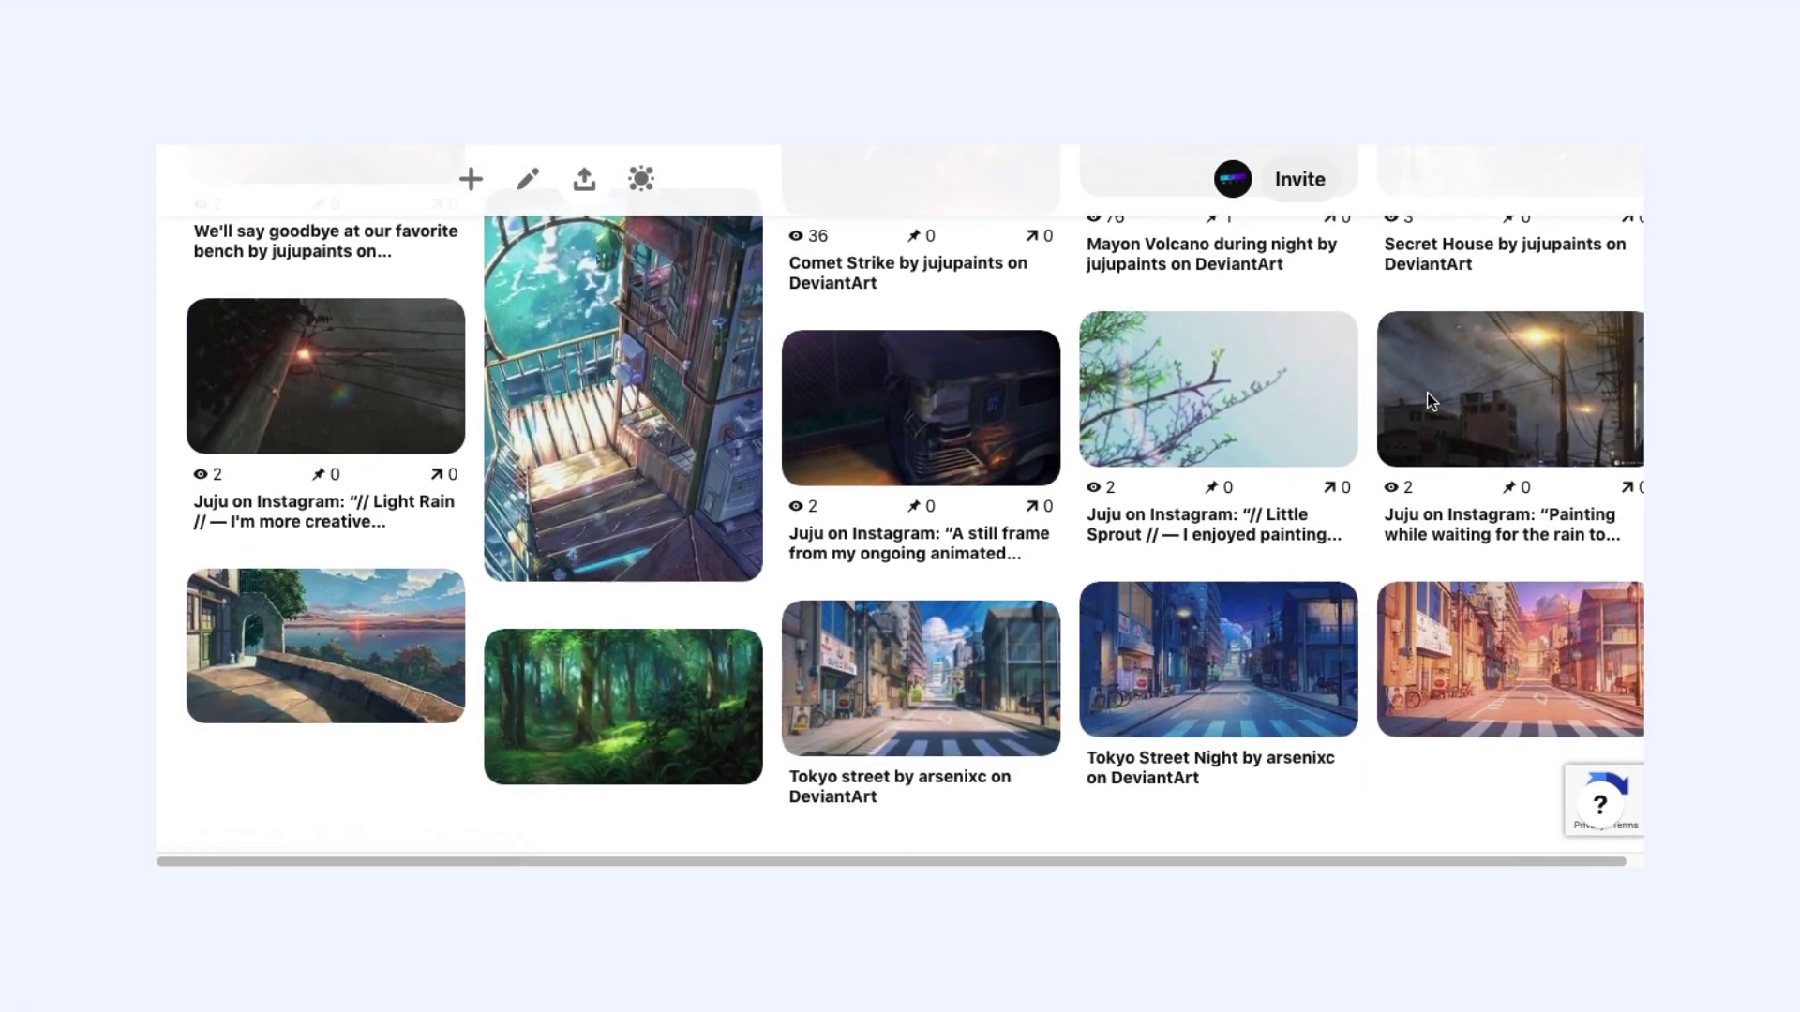
scroll(1427, 394, "down", 3)
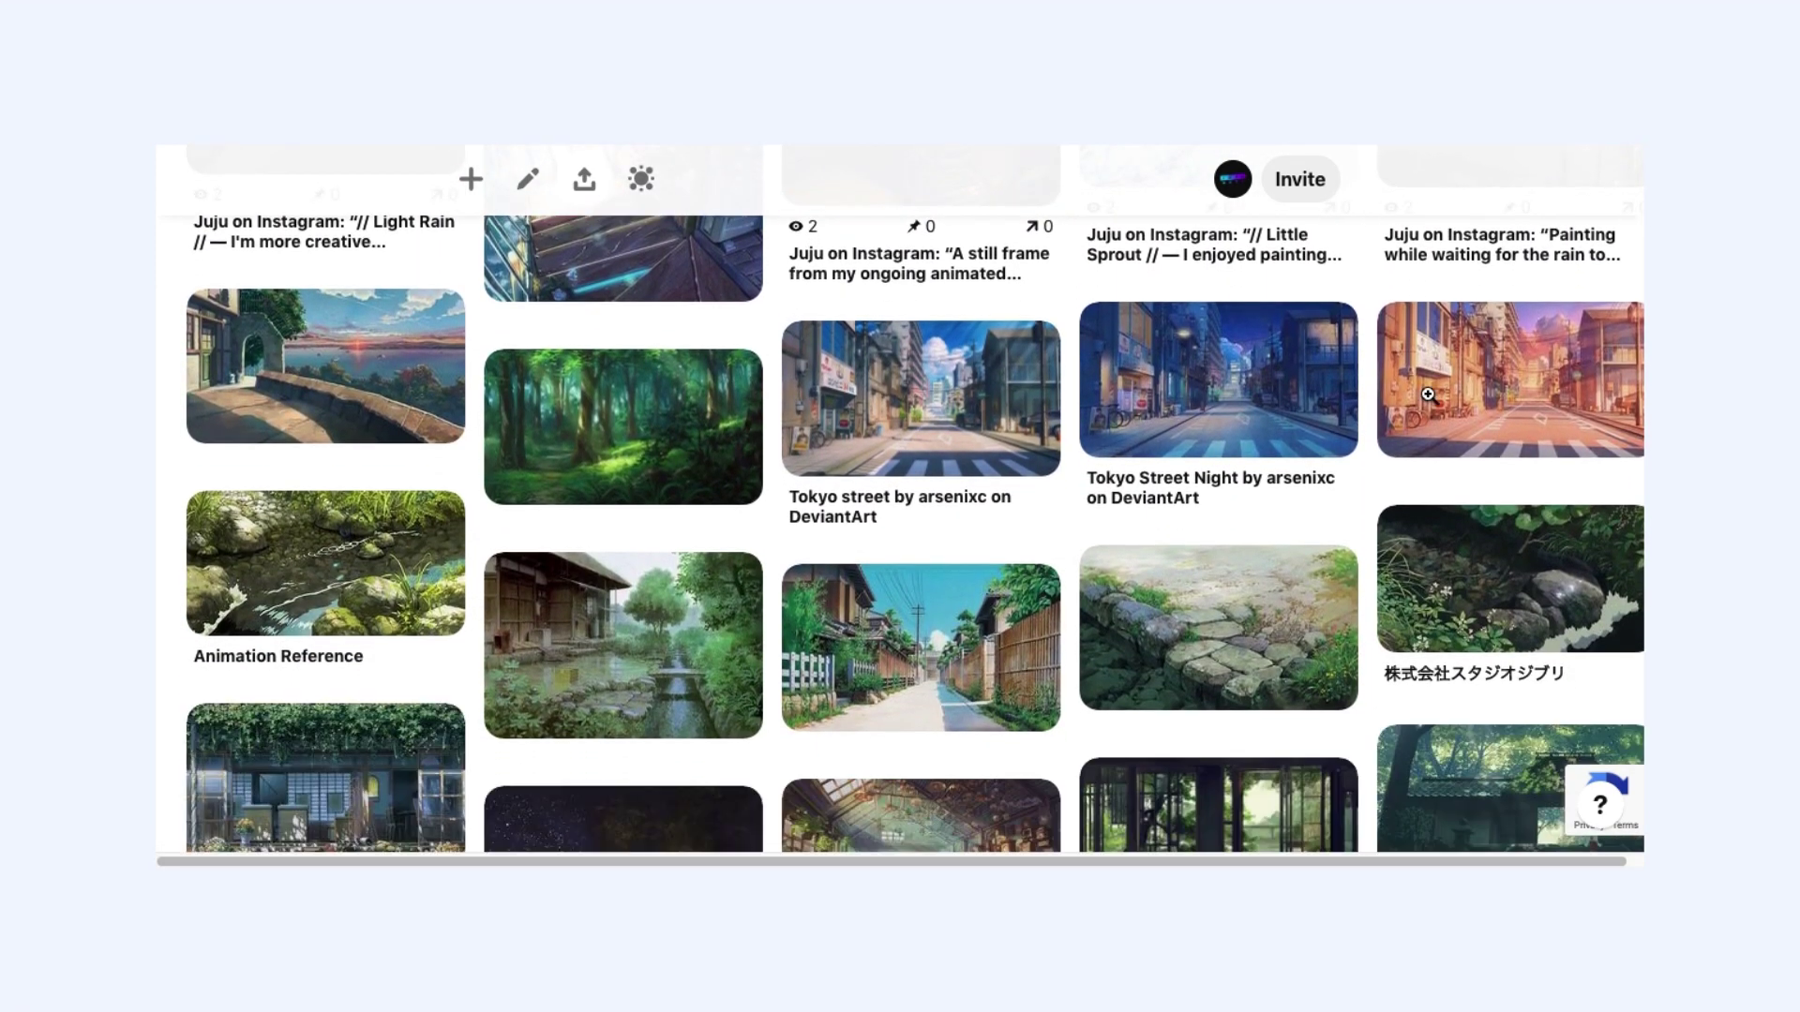
scroll(1427, 394, "down", 3)
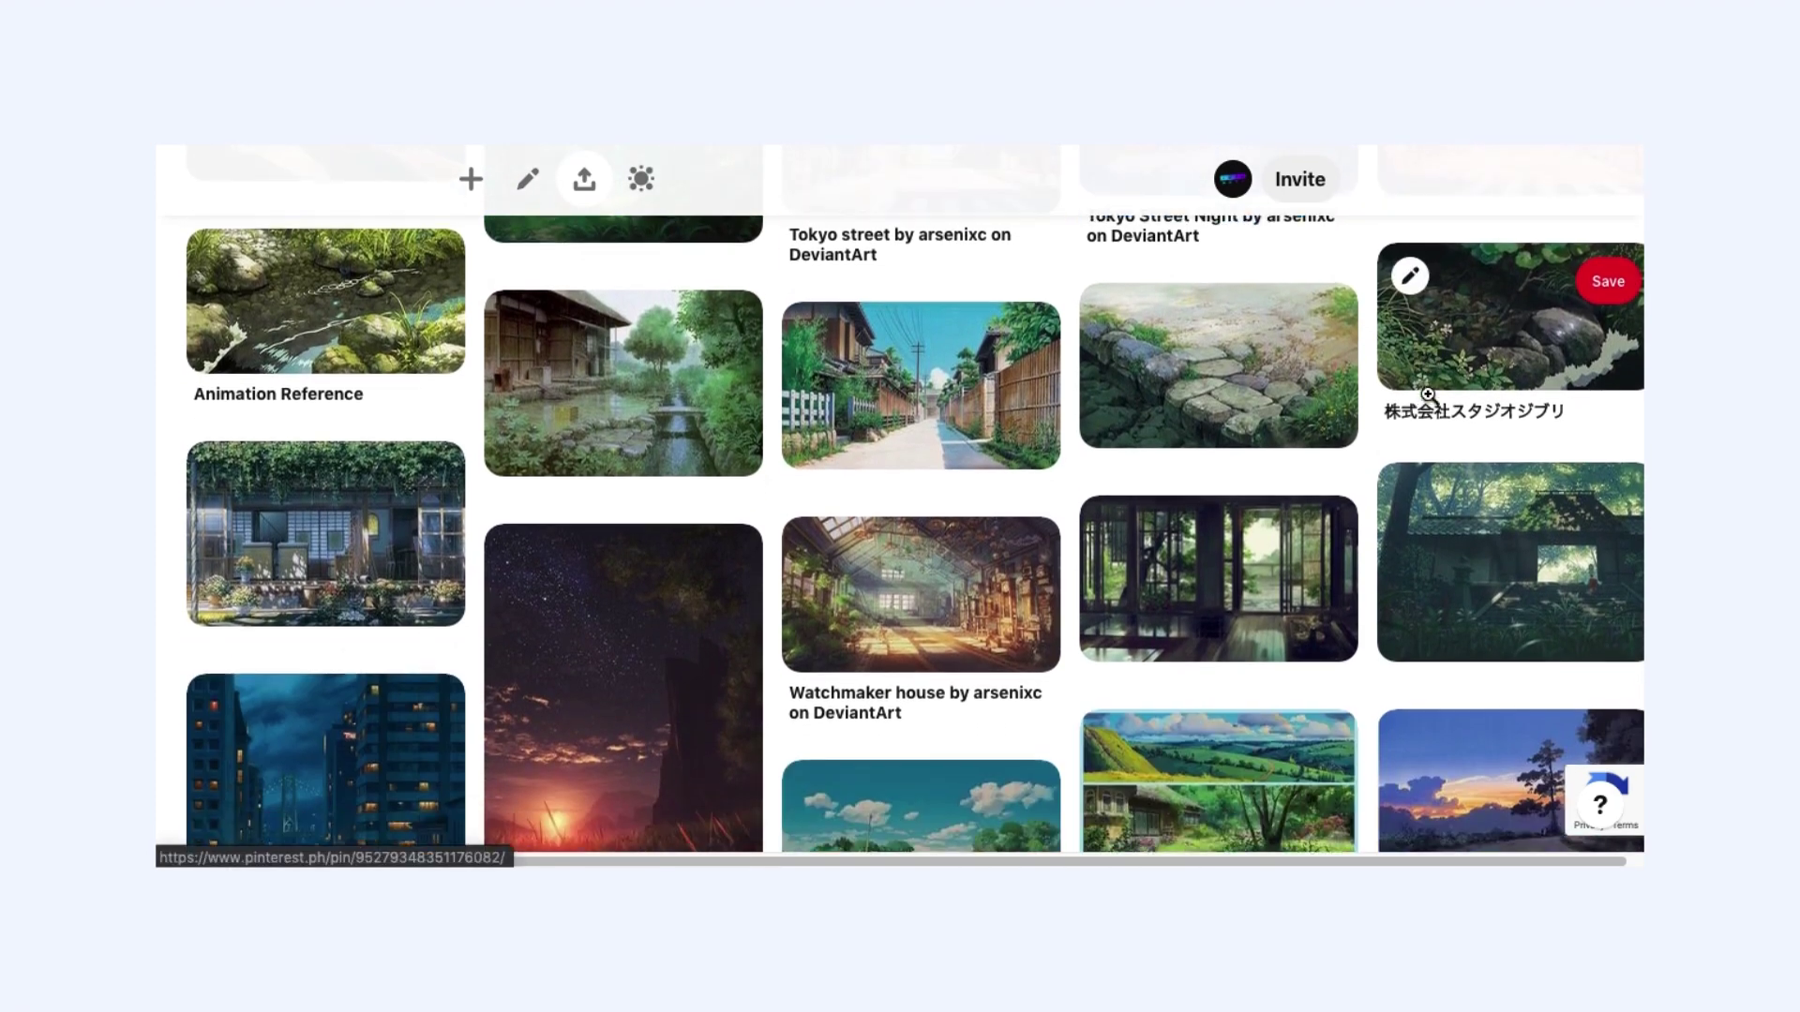
scroll(1427, 393, "down", 2)
scroll(1364, 349, "up", 15)
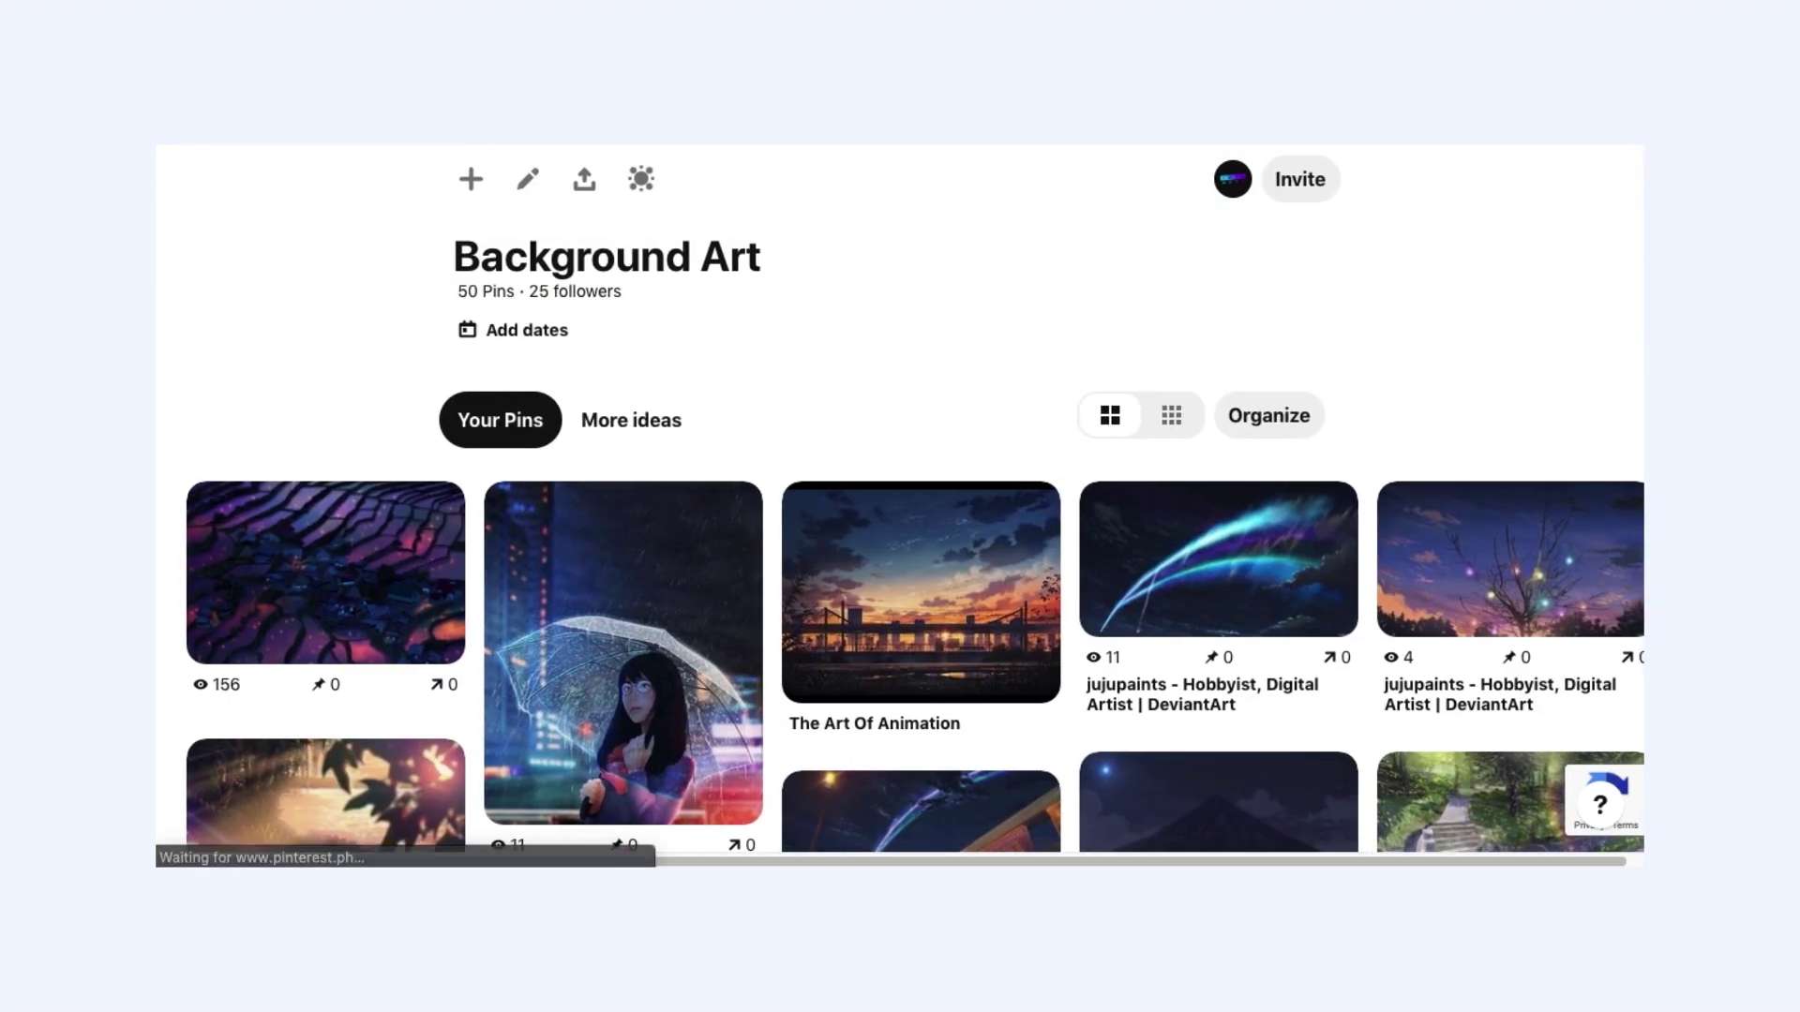
key("alt+Left")
- Open the Sky - Mood Board and scroll through its night-sky pins
scroll(809, 225, "down", 5)
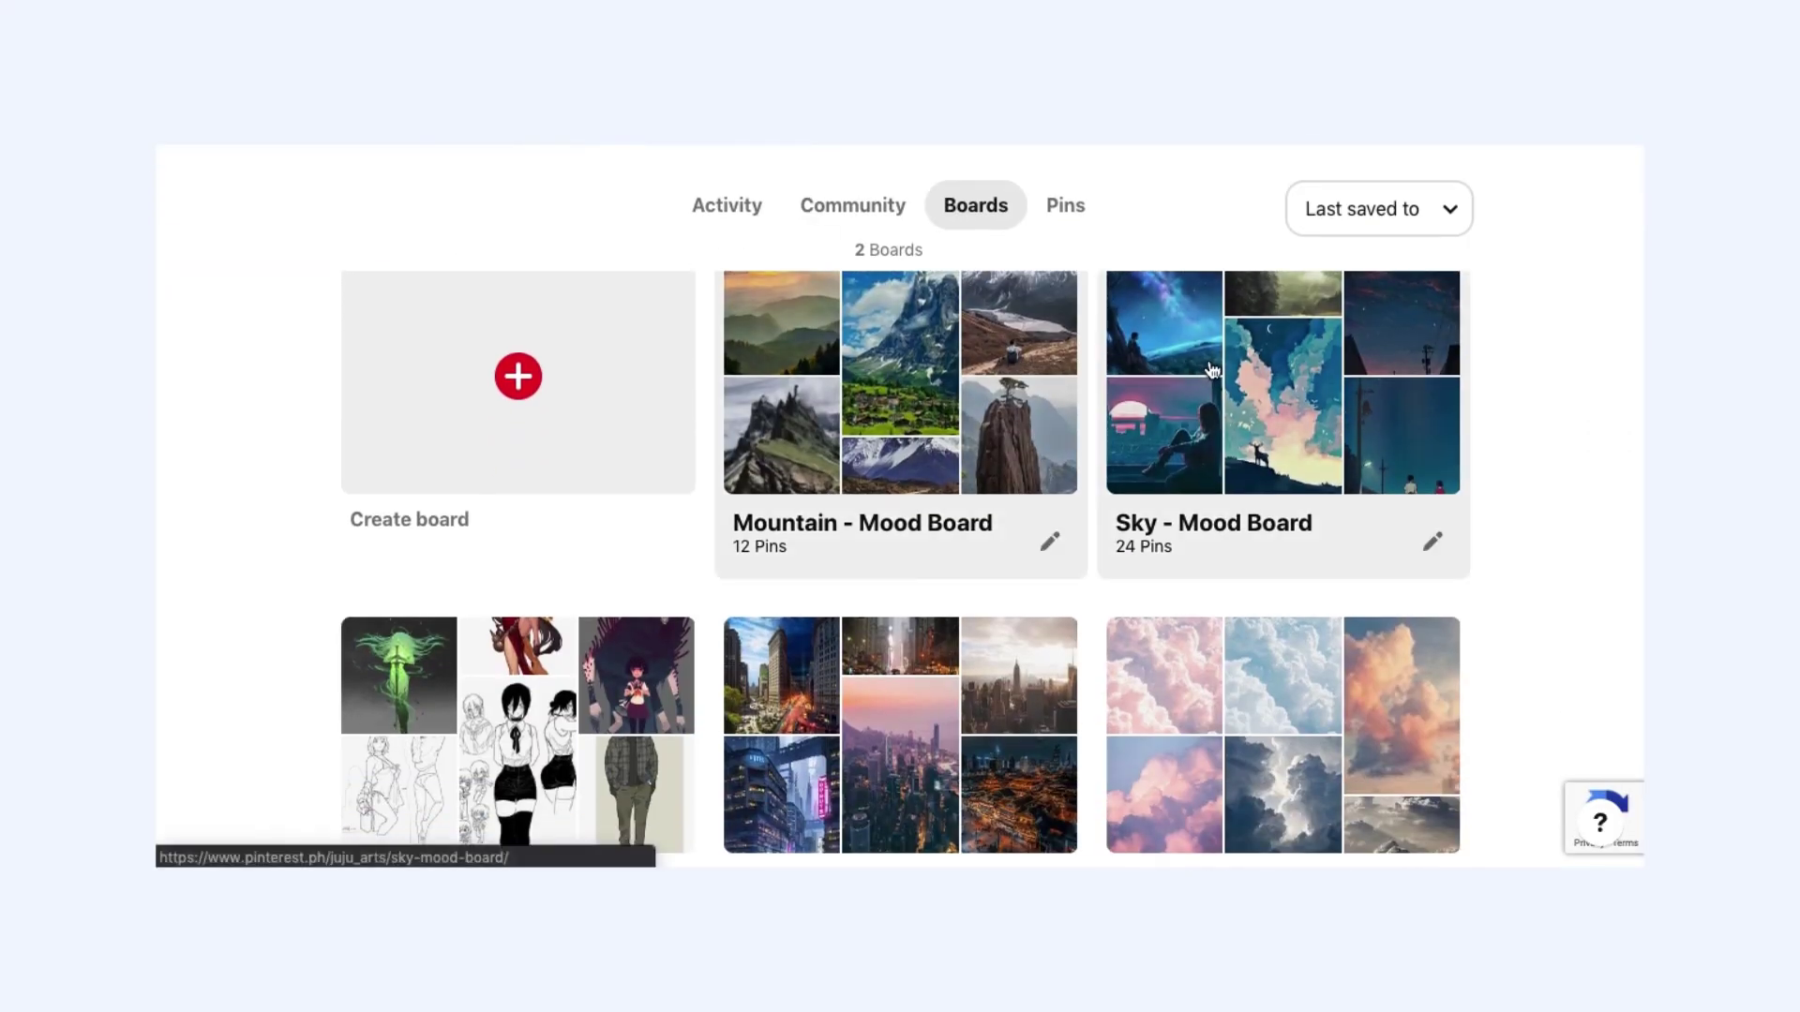
left_click(1208, 360)
scroll(1207, 360, "down", 3)
scroll(1208, 366, "down", 8)
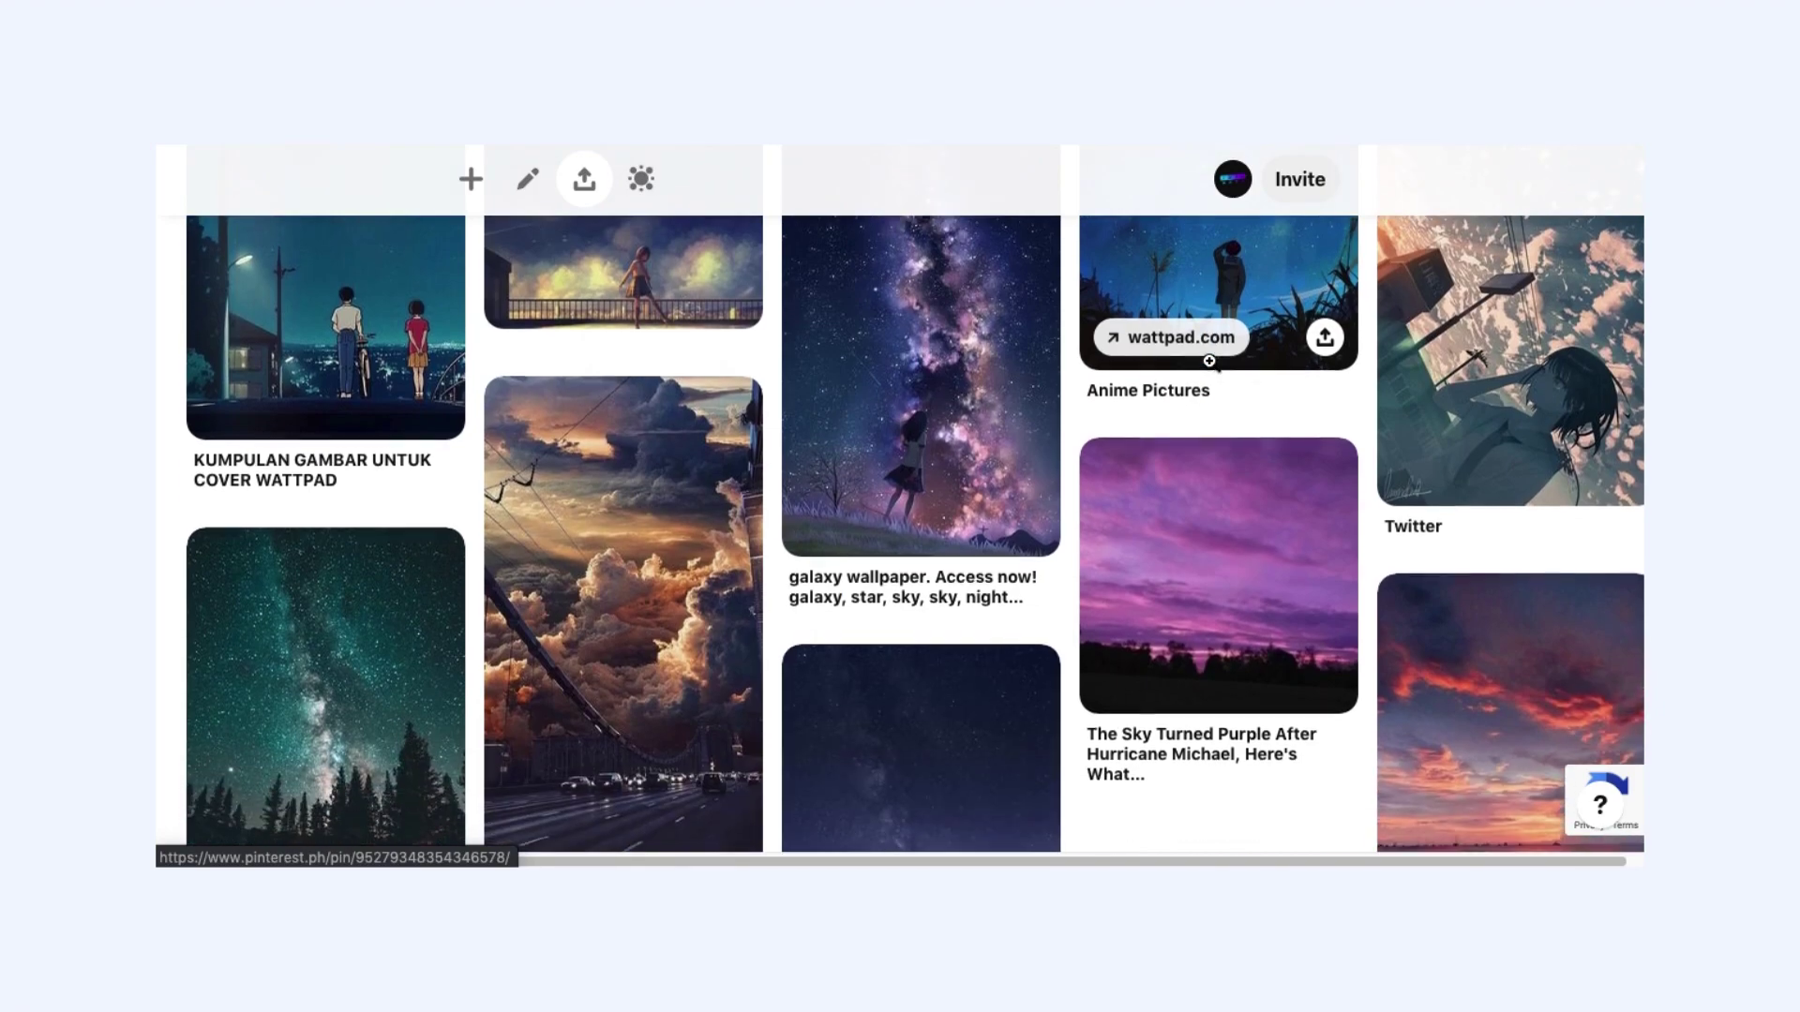
- Search Adobe Color Themes for night sky and add the Night Sky 01 colours to the swatches
scroll(1209, 361, "up", 5)
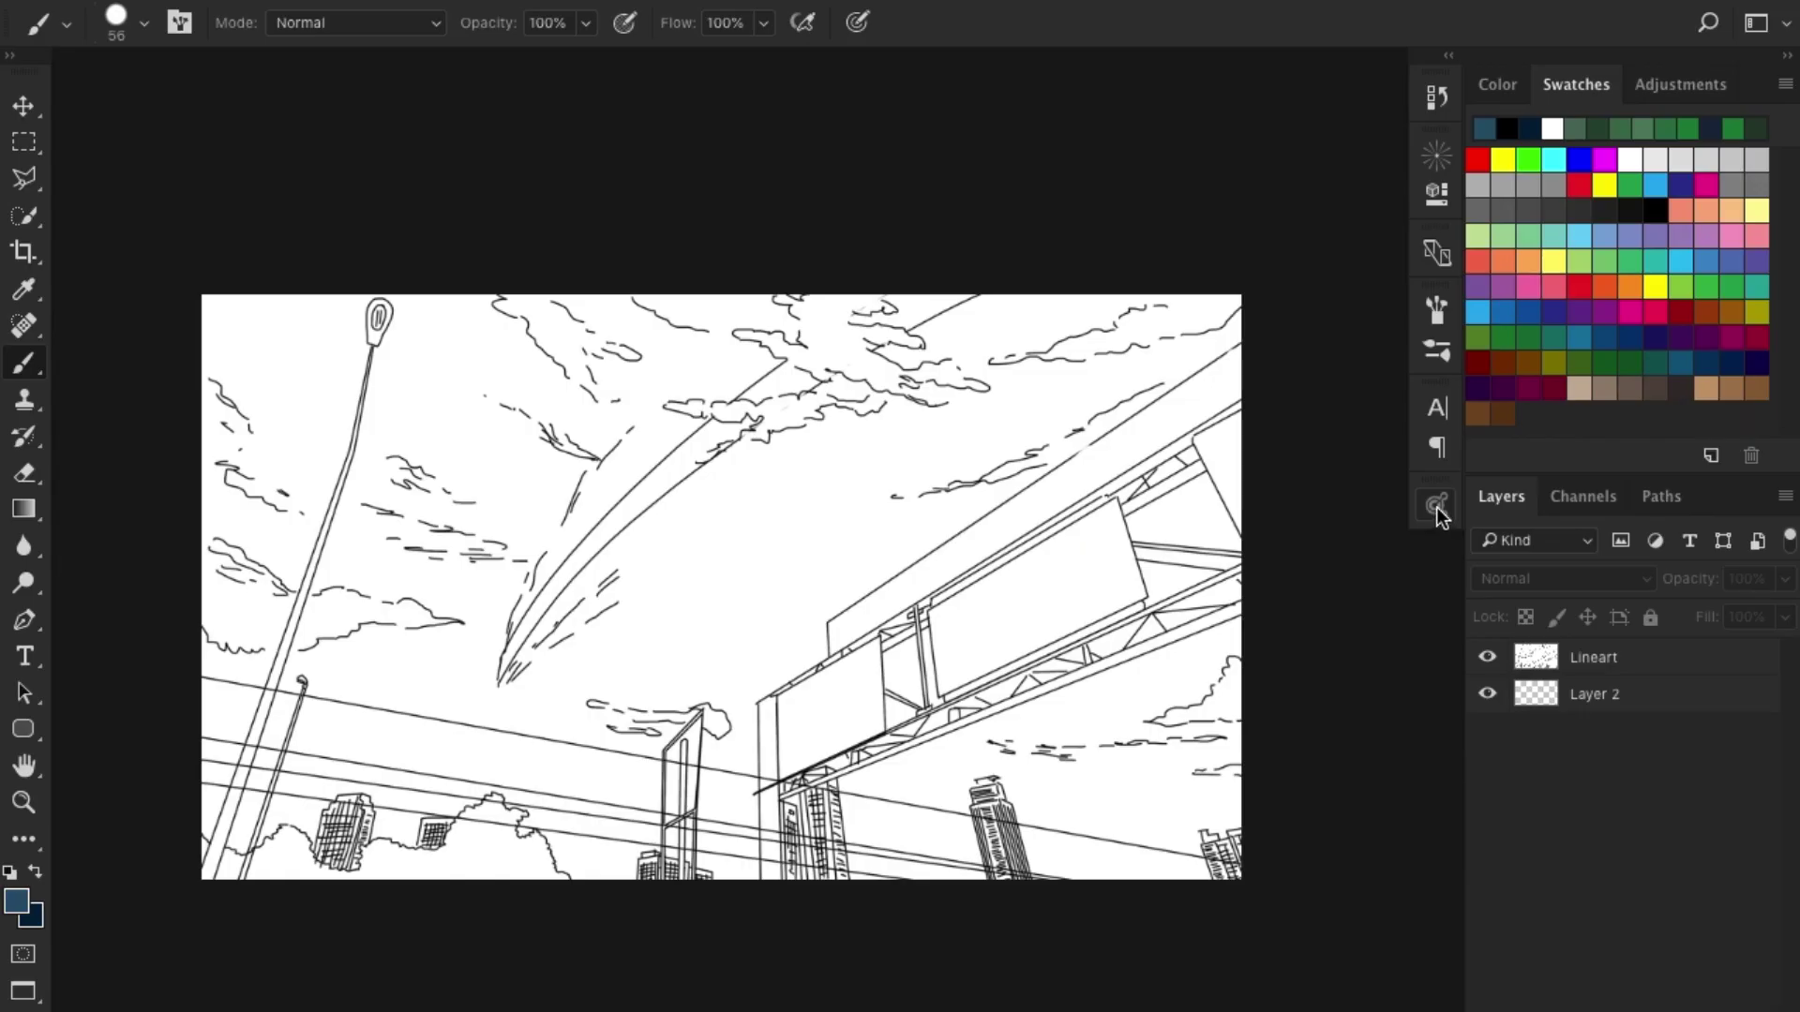
left_click(1436, 507)
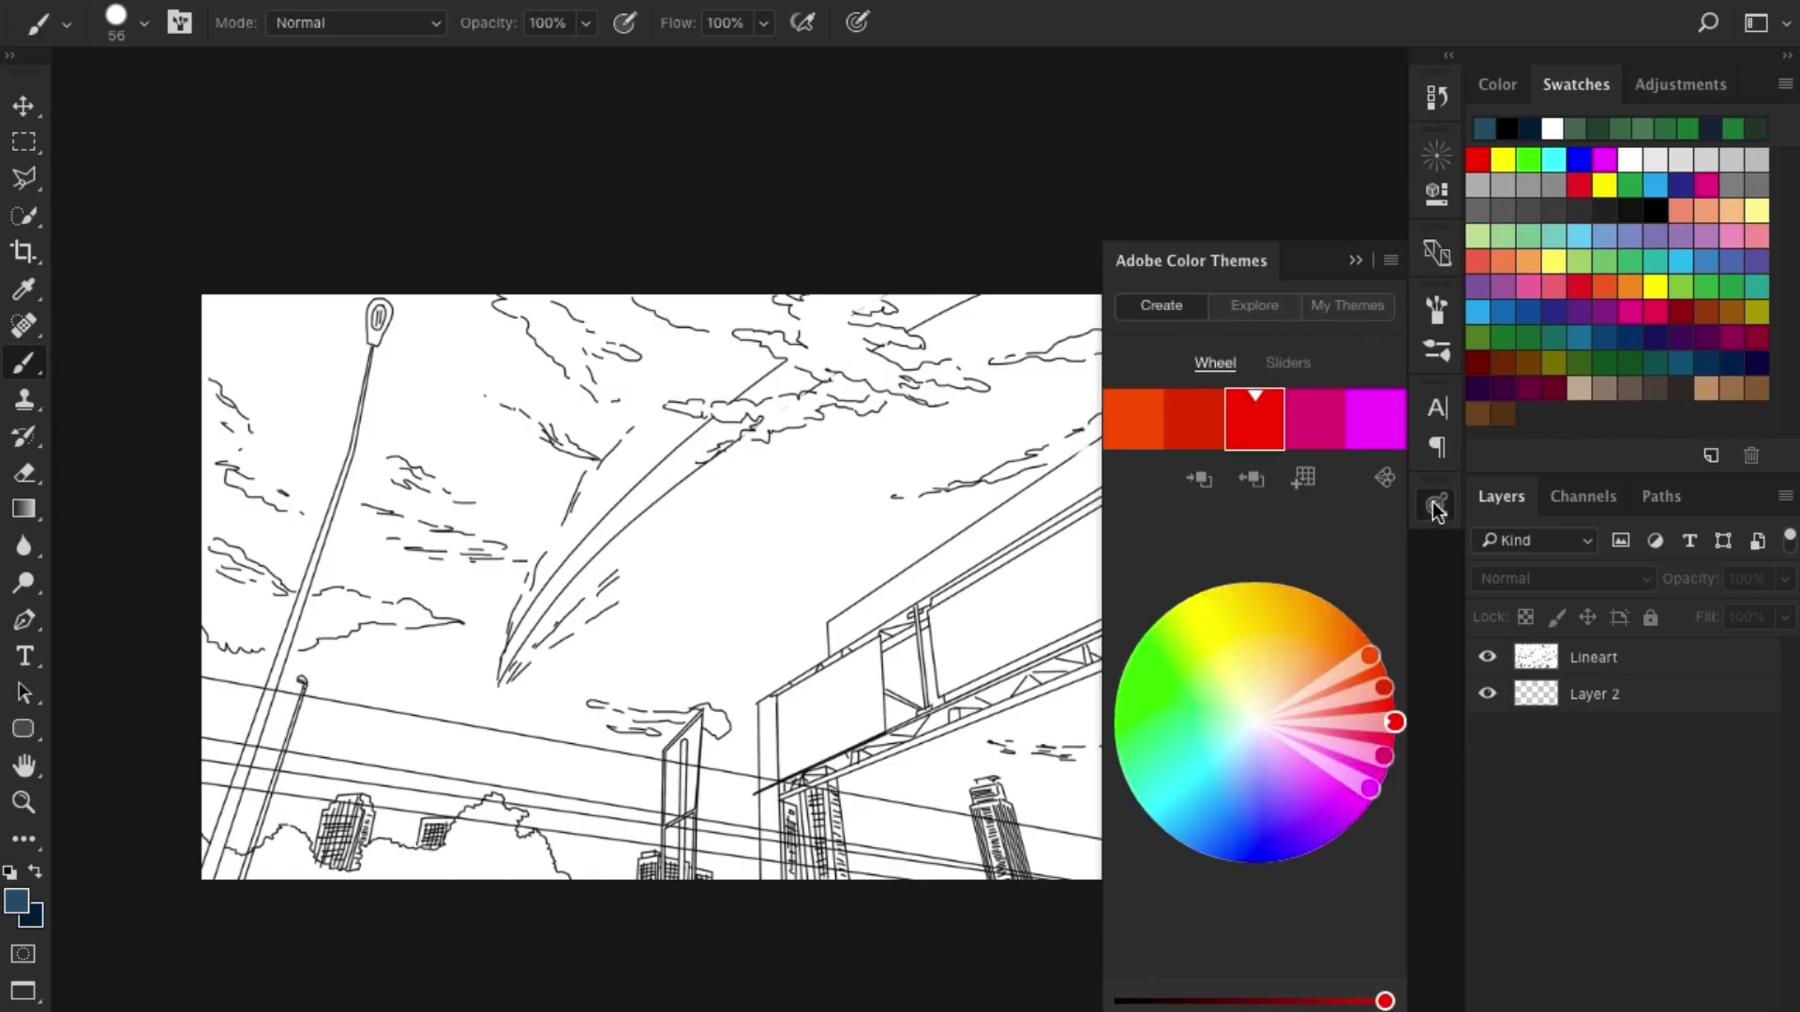
left_click(1259, 308)
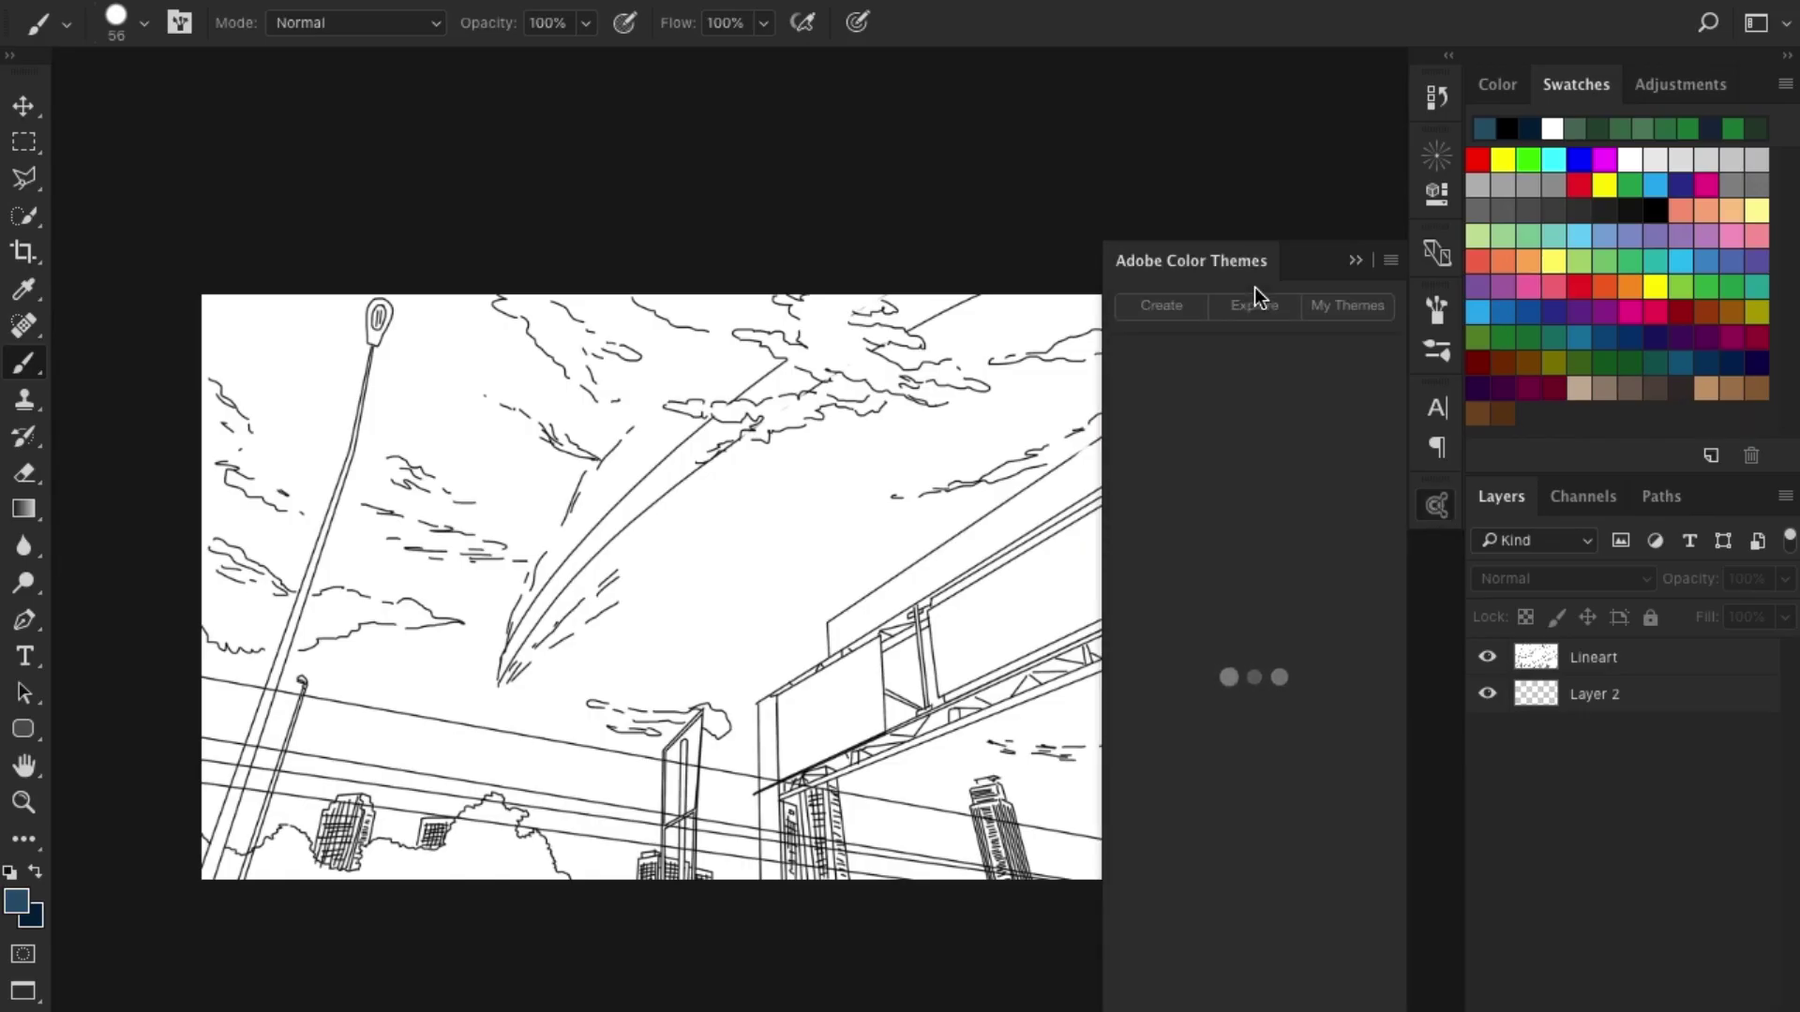
left_click(1219, 361)
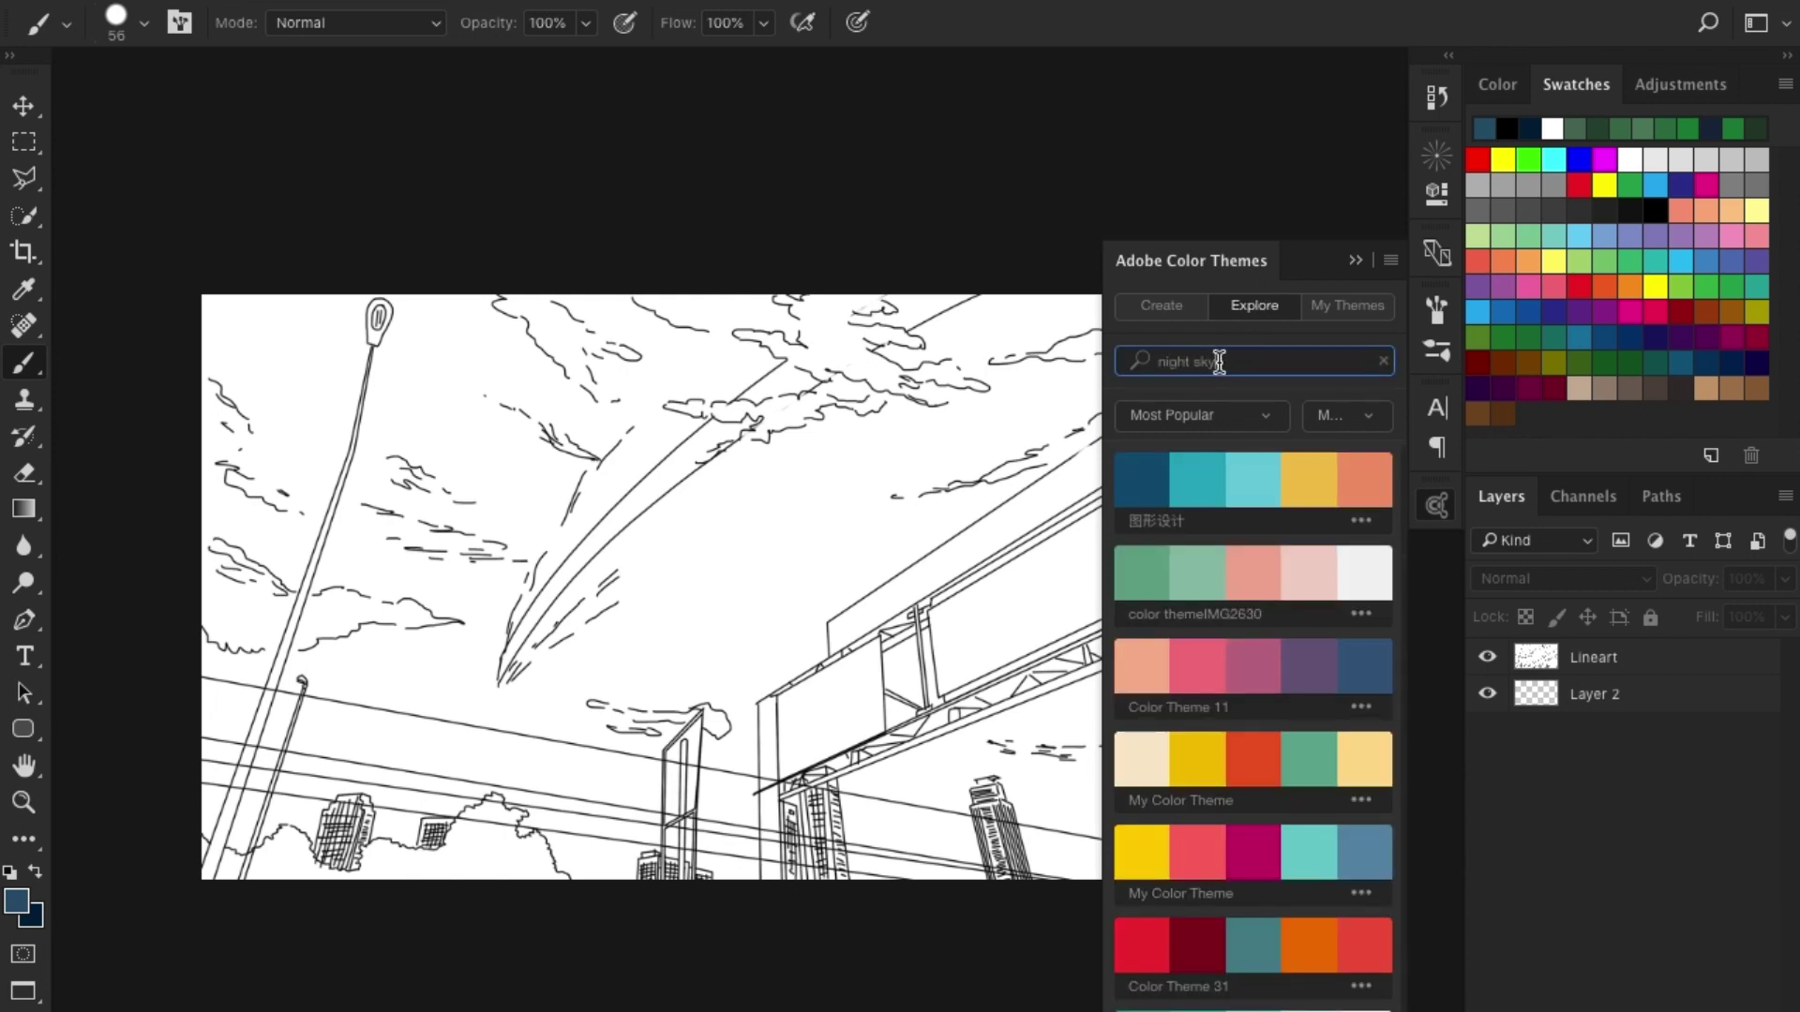
key("Return")
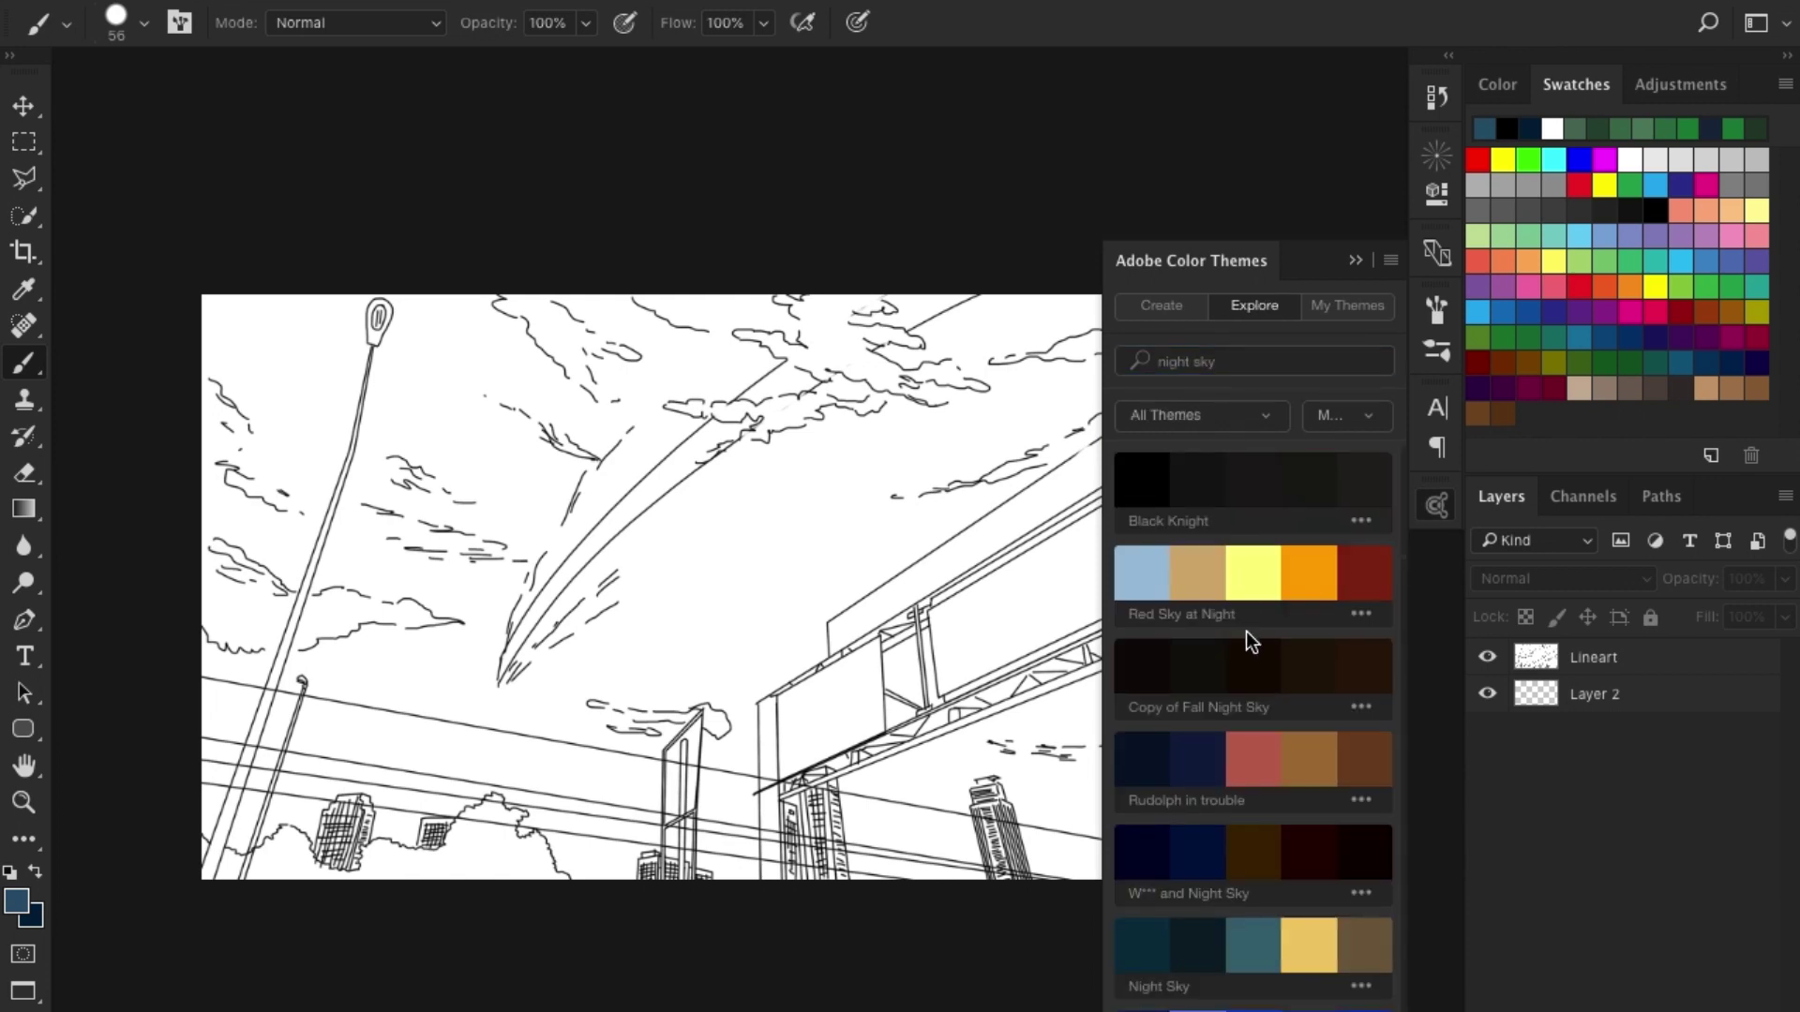
scroll(1247, 640, "down", 10)
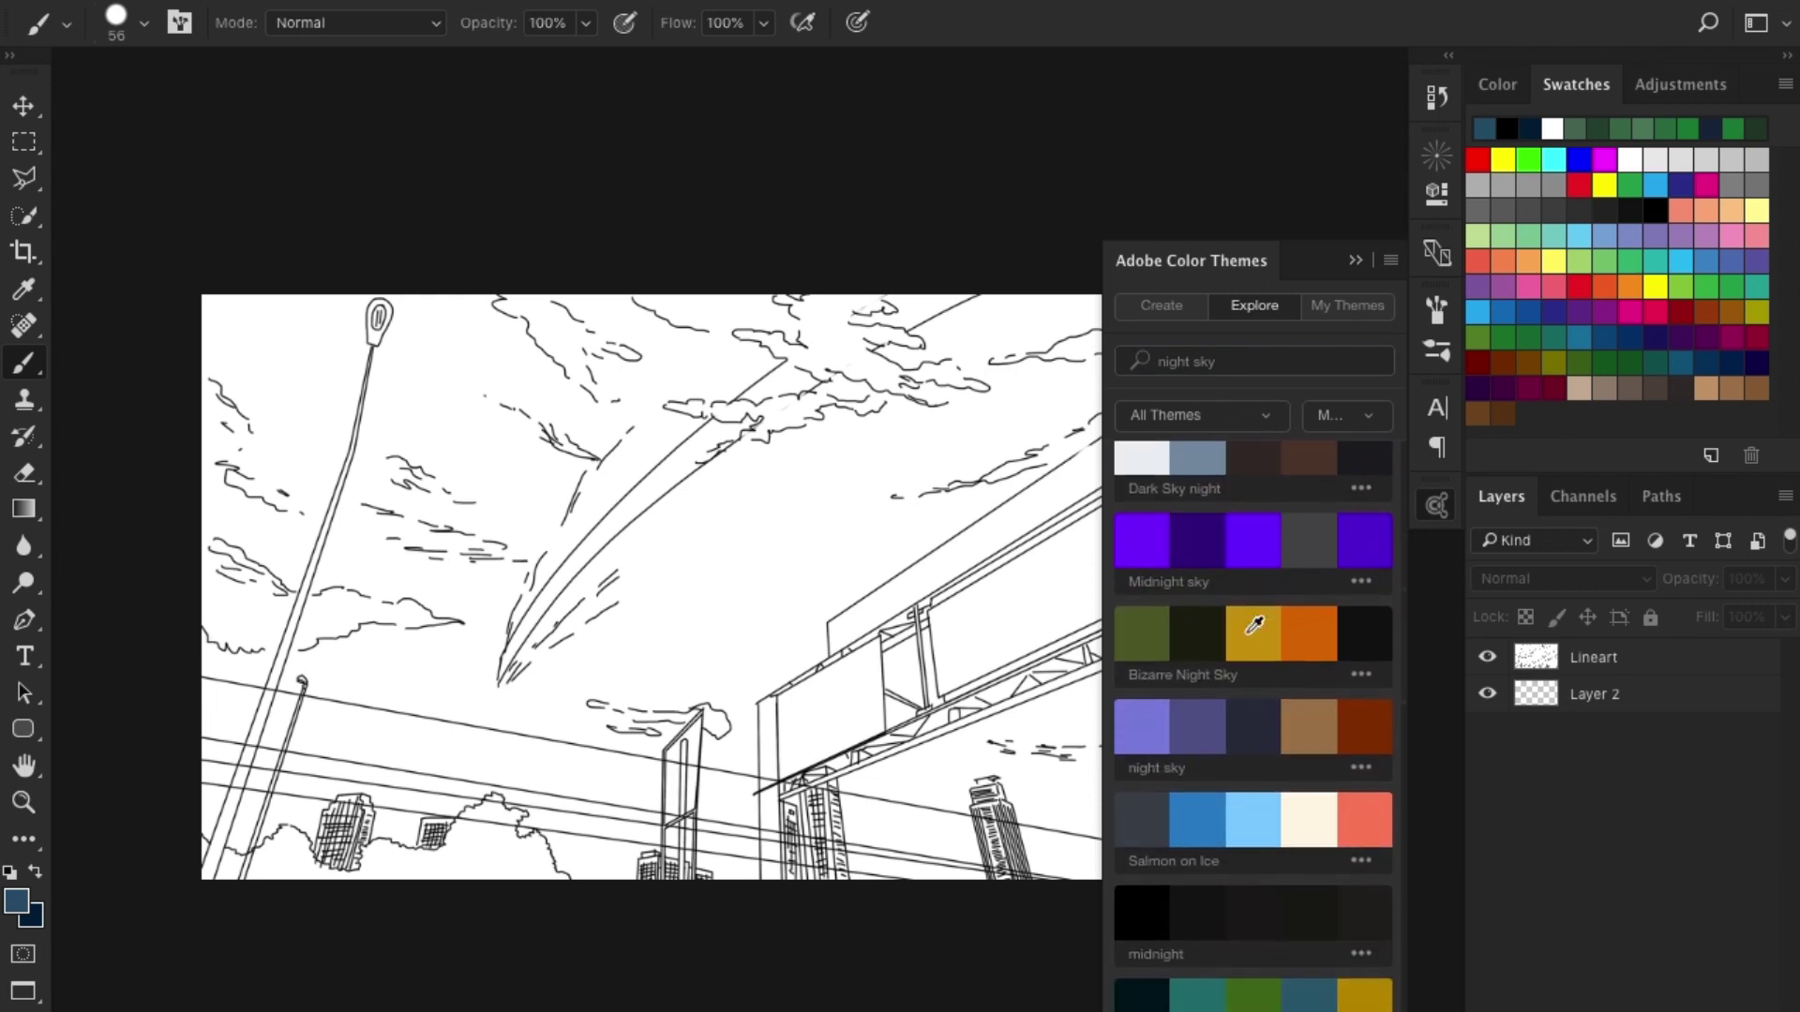
scroll(1254, 624, "down", 6)
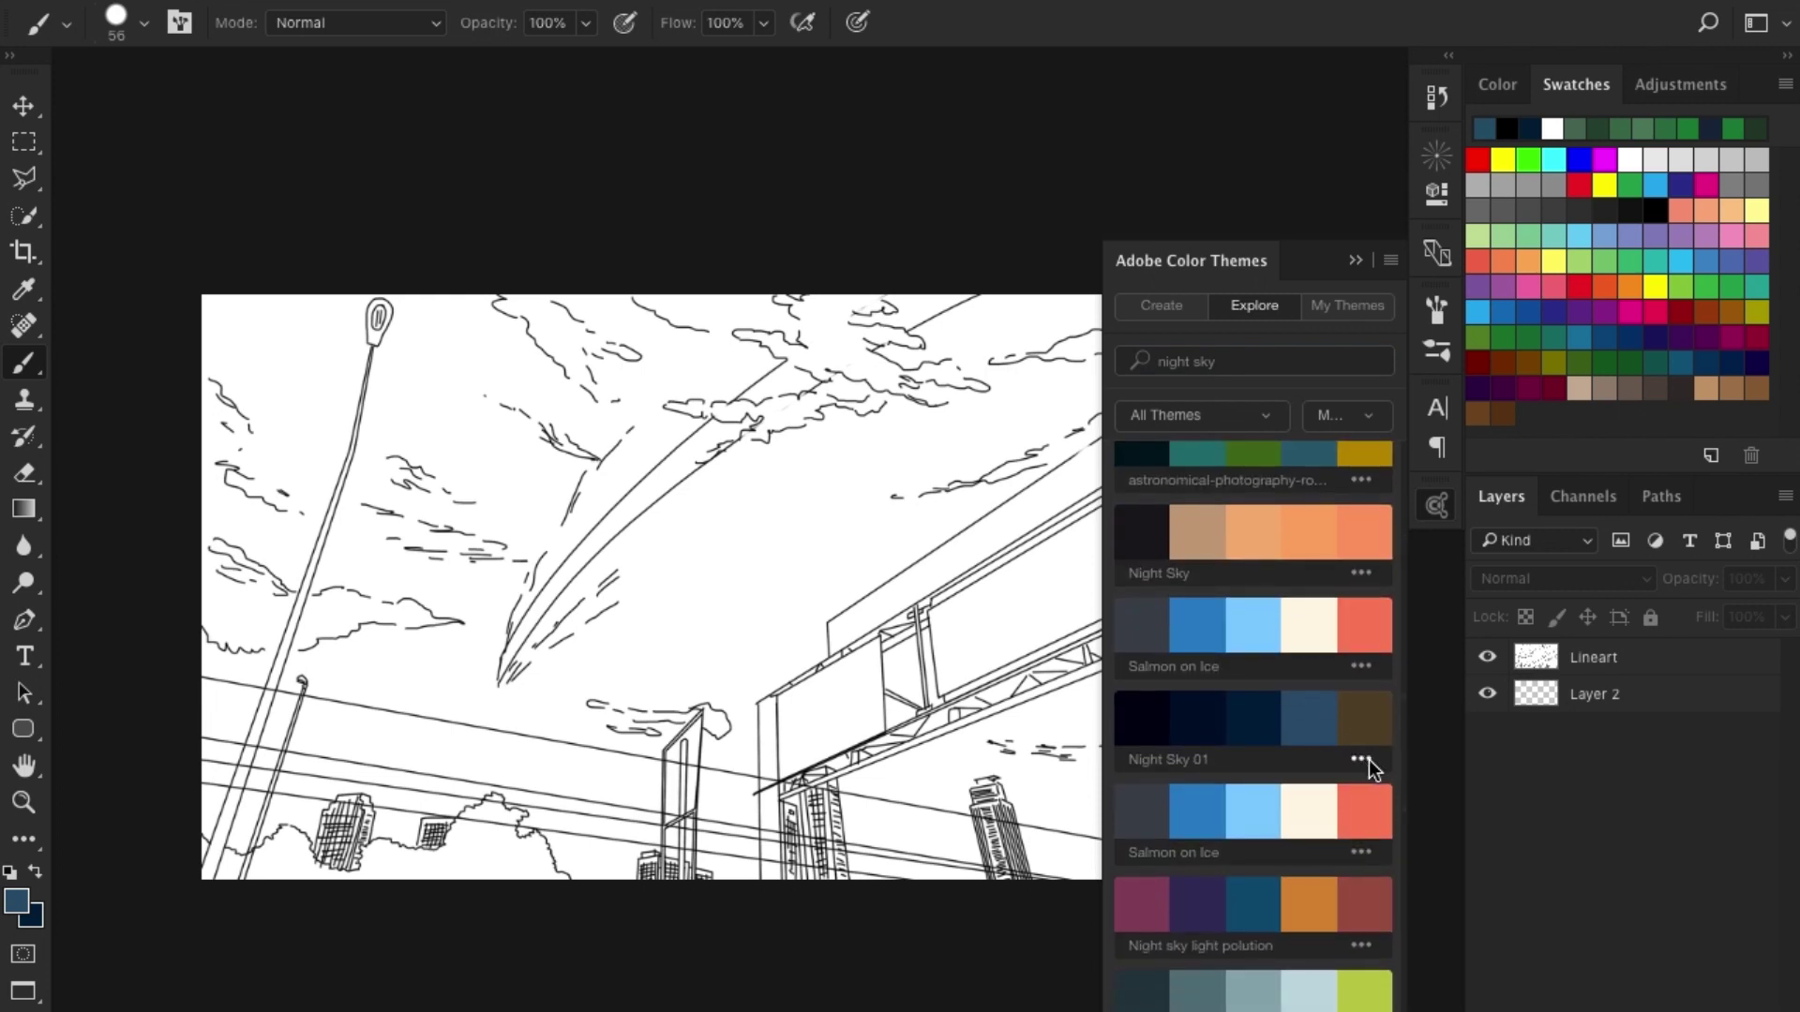
left_click(1368, 757)
left_click(1312, 869)
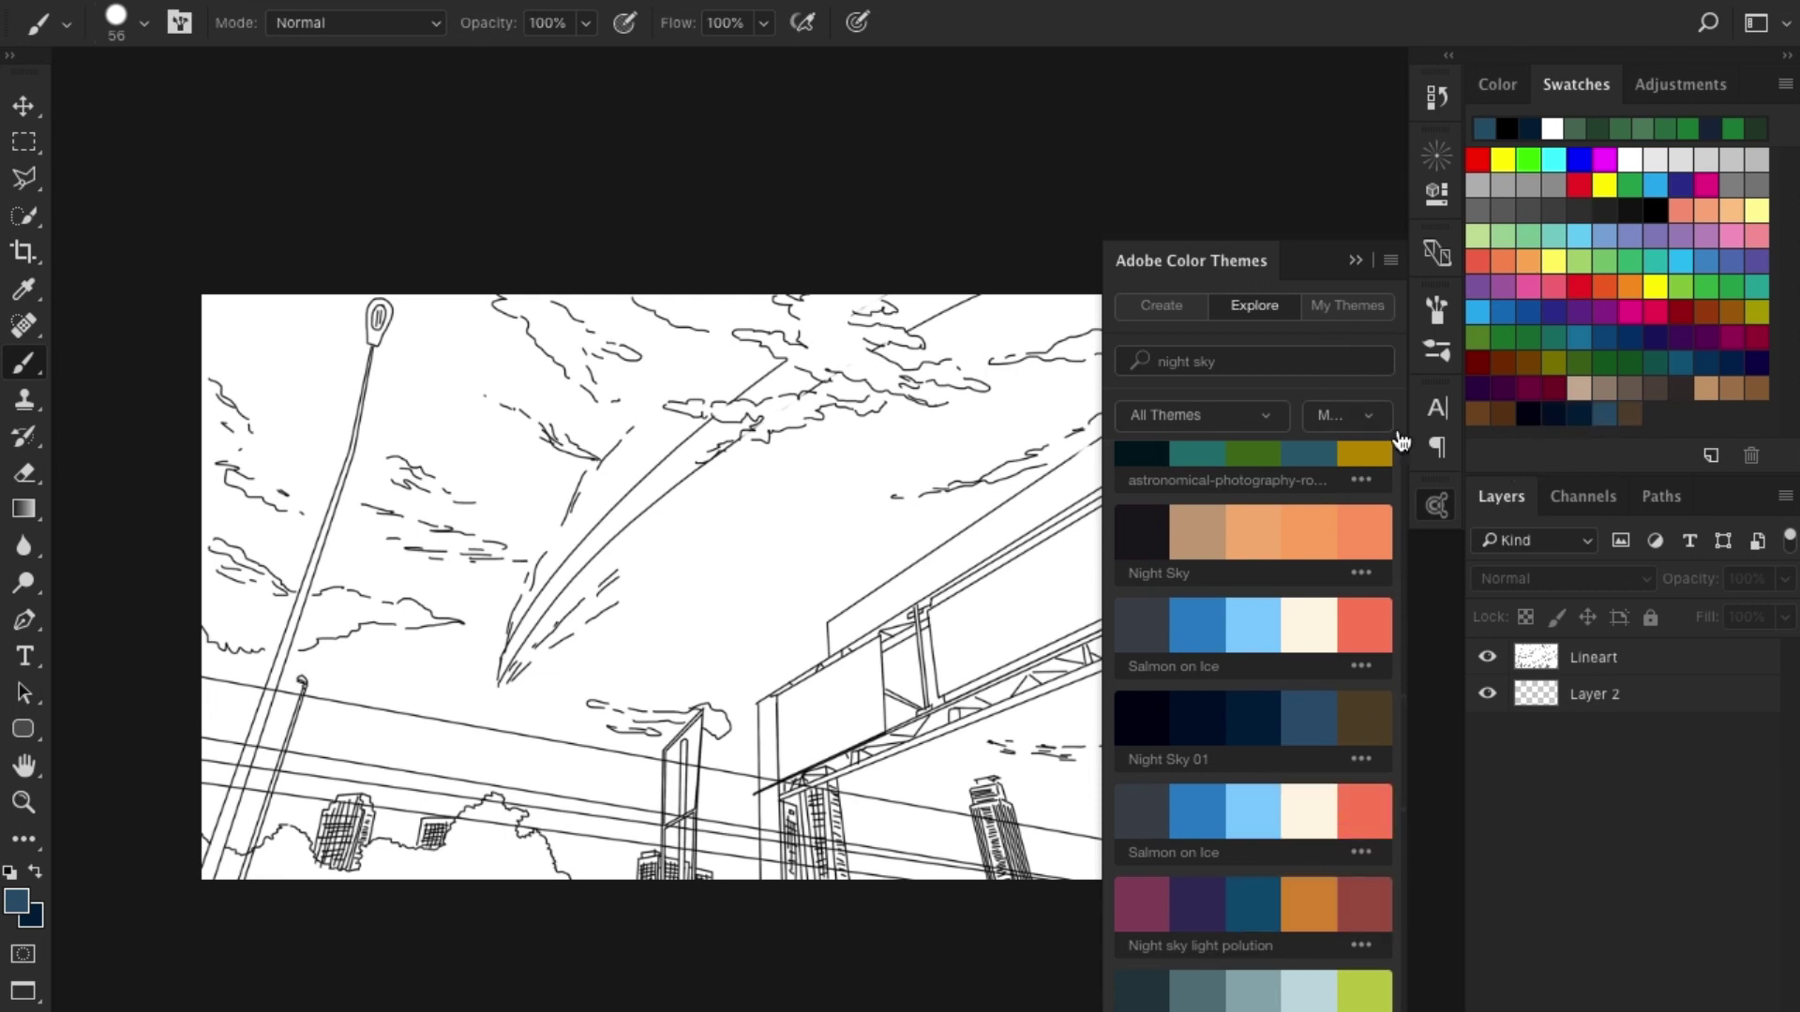
- Set the gradient's left stop to dark navy and right stop to dark blue in the Gradient Editor
left_click(27, 507)
left_click(169, 28)
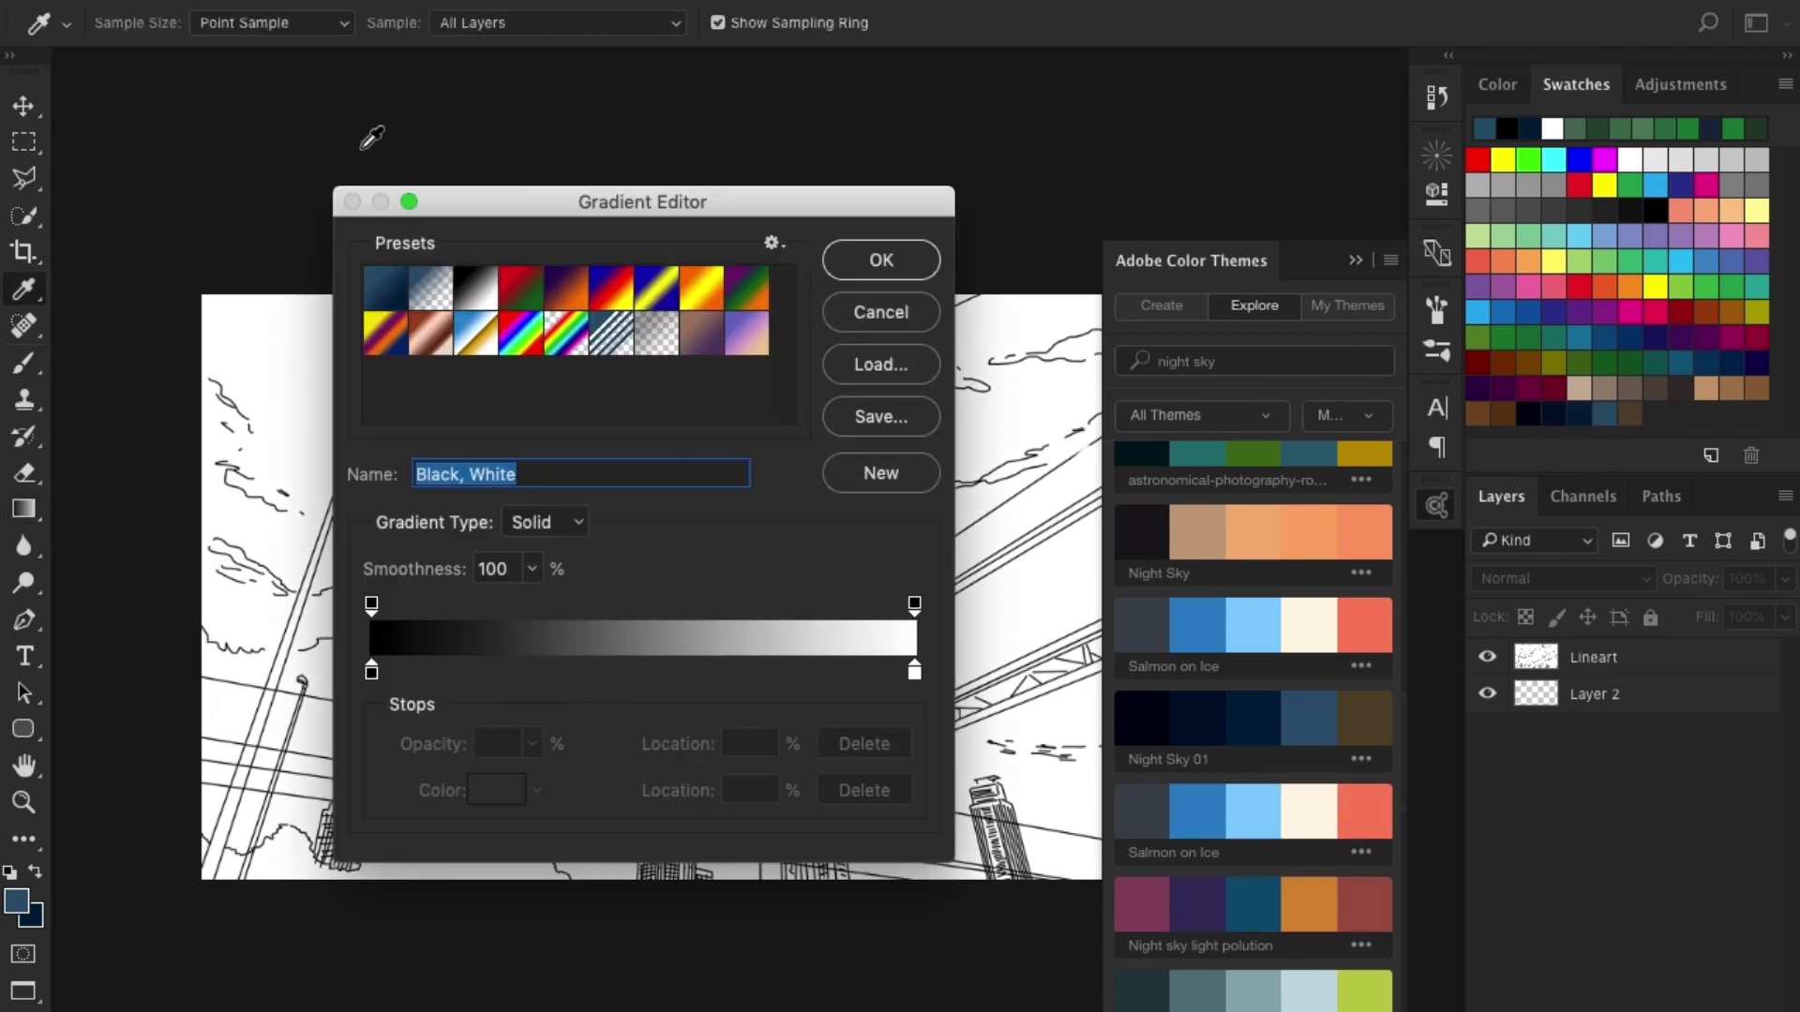
double_click(372, 673)
left_click(1587, 419)
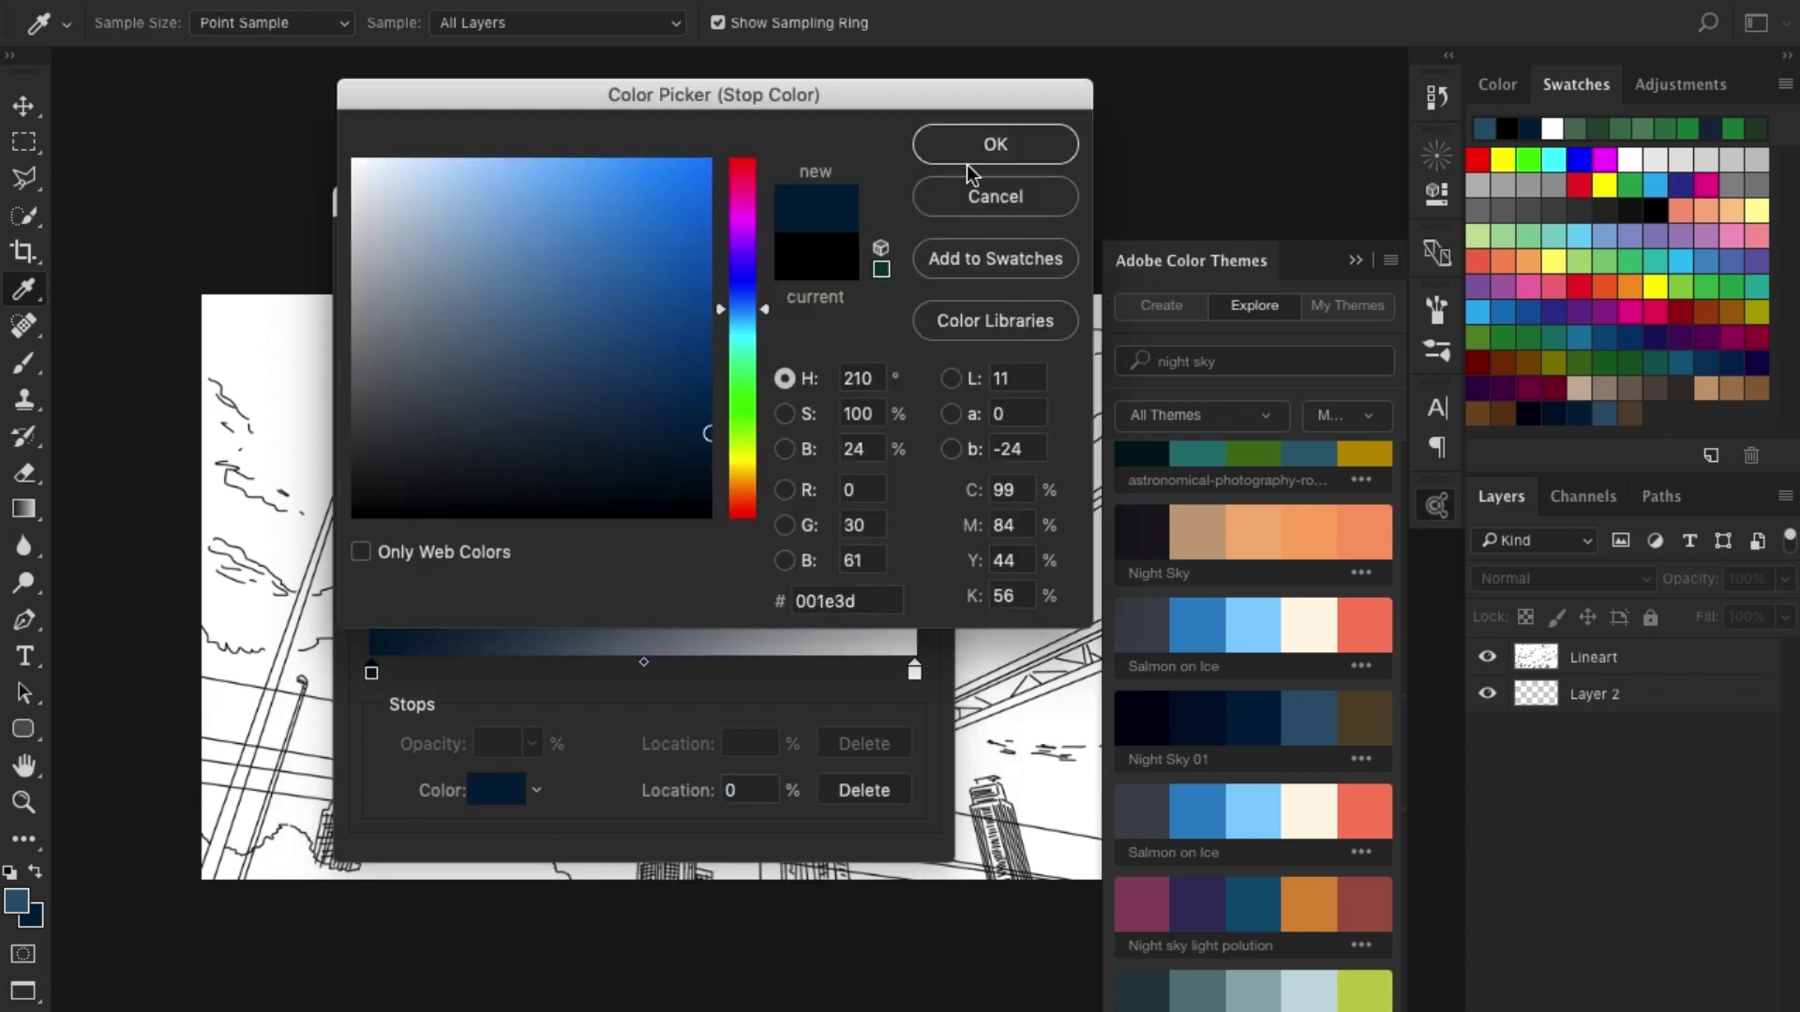
left_click(995, 144)
left_click(915, 672)
left_click(1609, 405)
left_click(911, 267)
- Drag the navy-to-blue gradient top to bottom across Layer 2 to fill the sky
left_click(1491, 701)
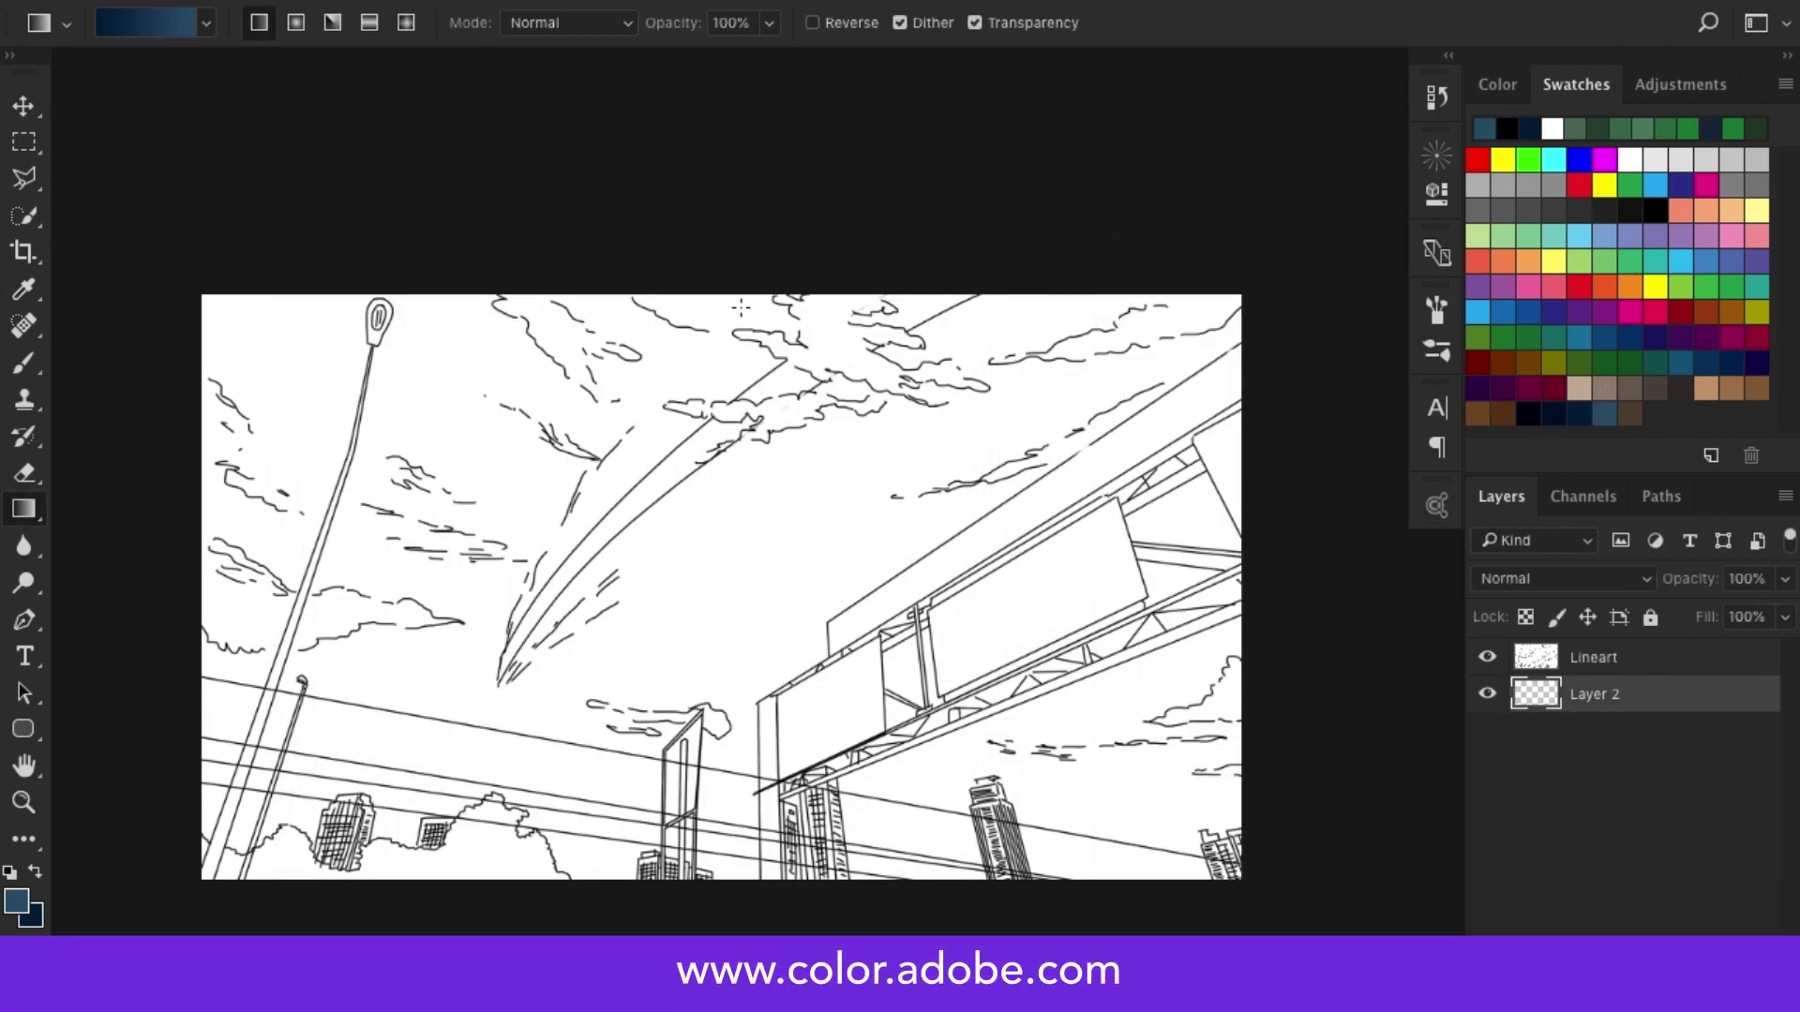
left_click_drag(729, 299, 769, 792)
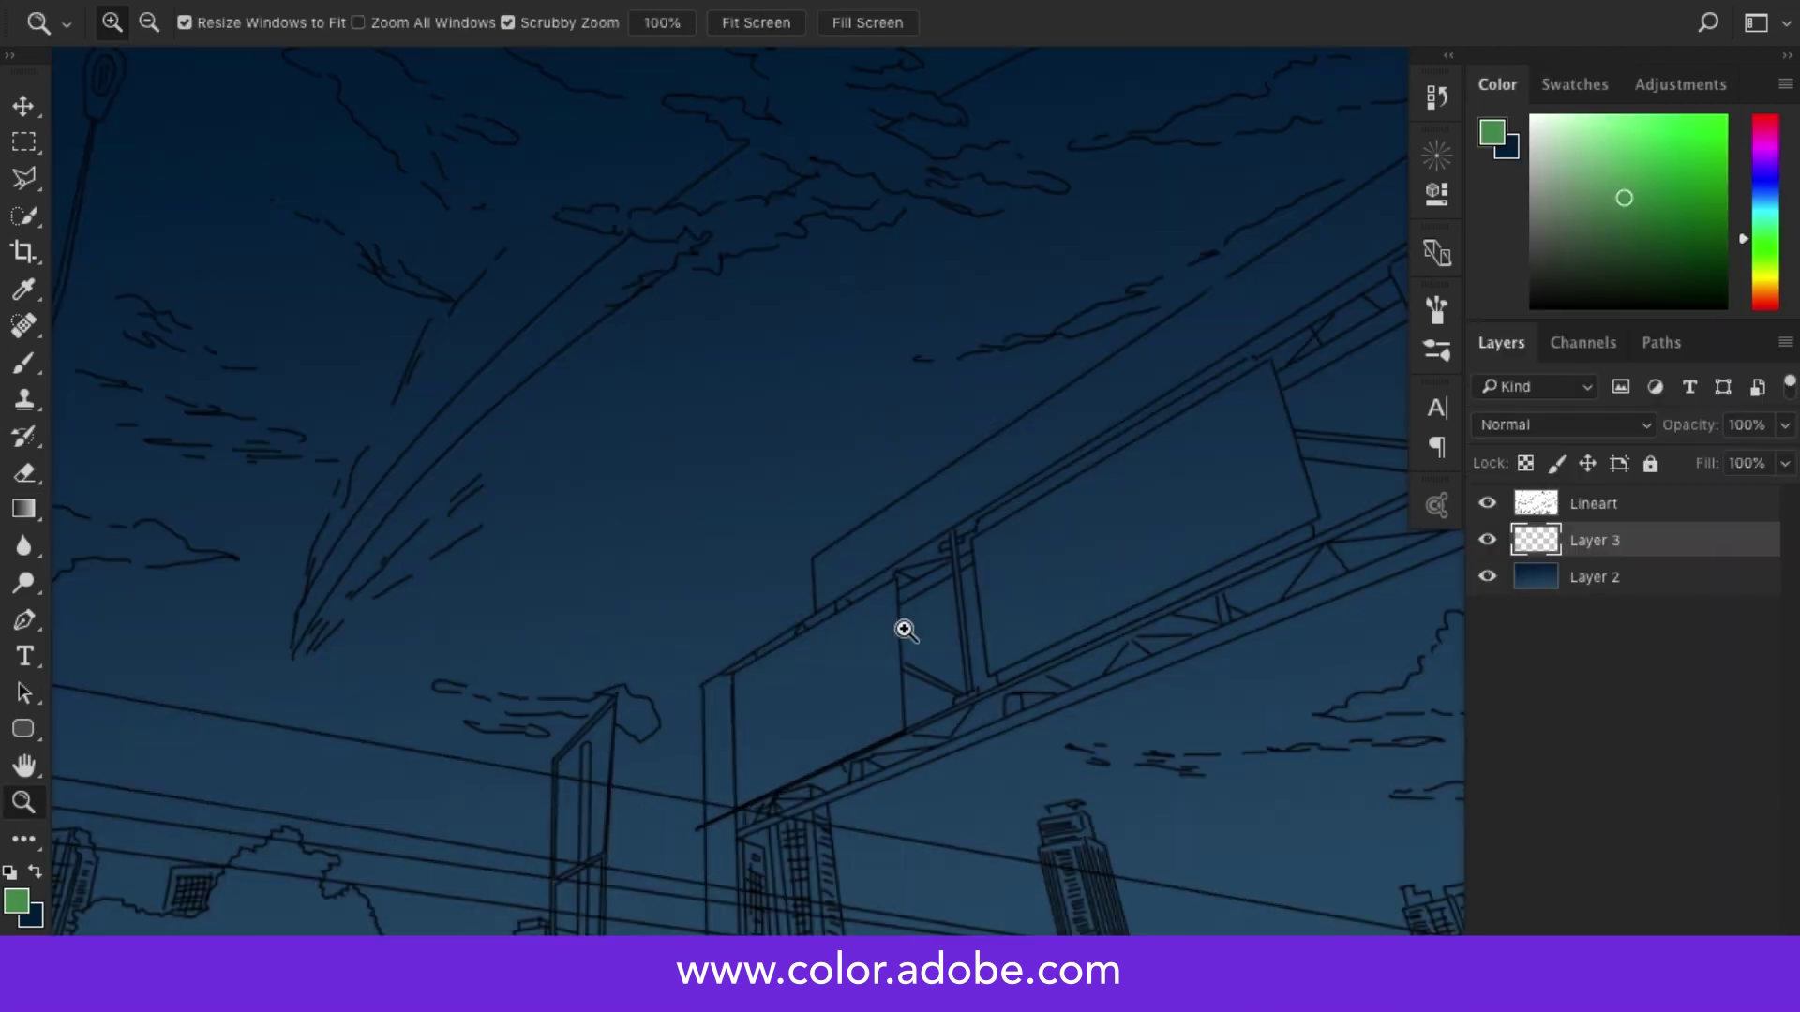
mouse_move(904, 623)
left_mouse_down()
mouse_move(948, 596)
mouse_move(925, 606)
left_mouse_up()
- Select the billboard panel with the Polygonal Lasso and Paint Bucket it flat green, then deselect
key("b")
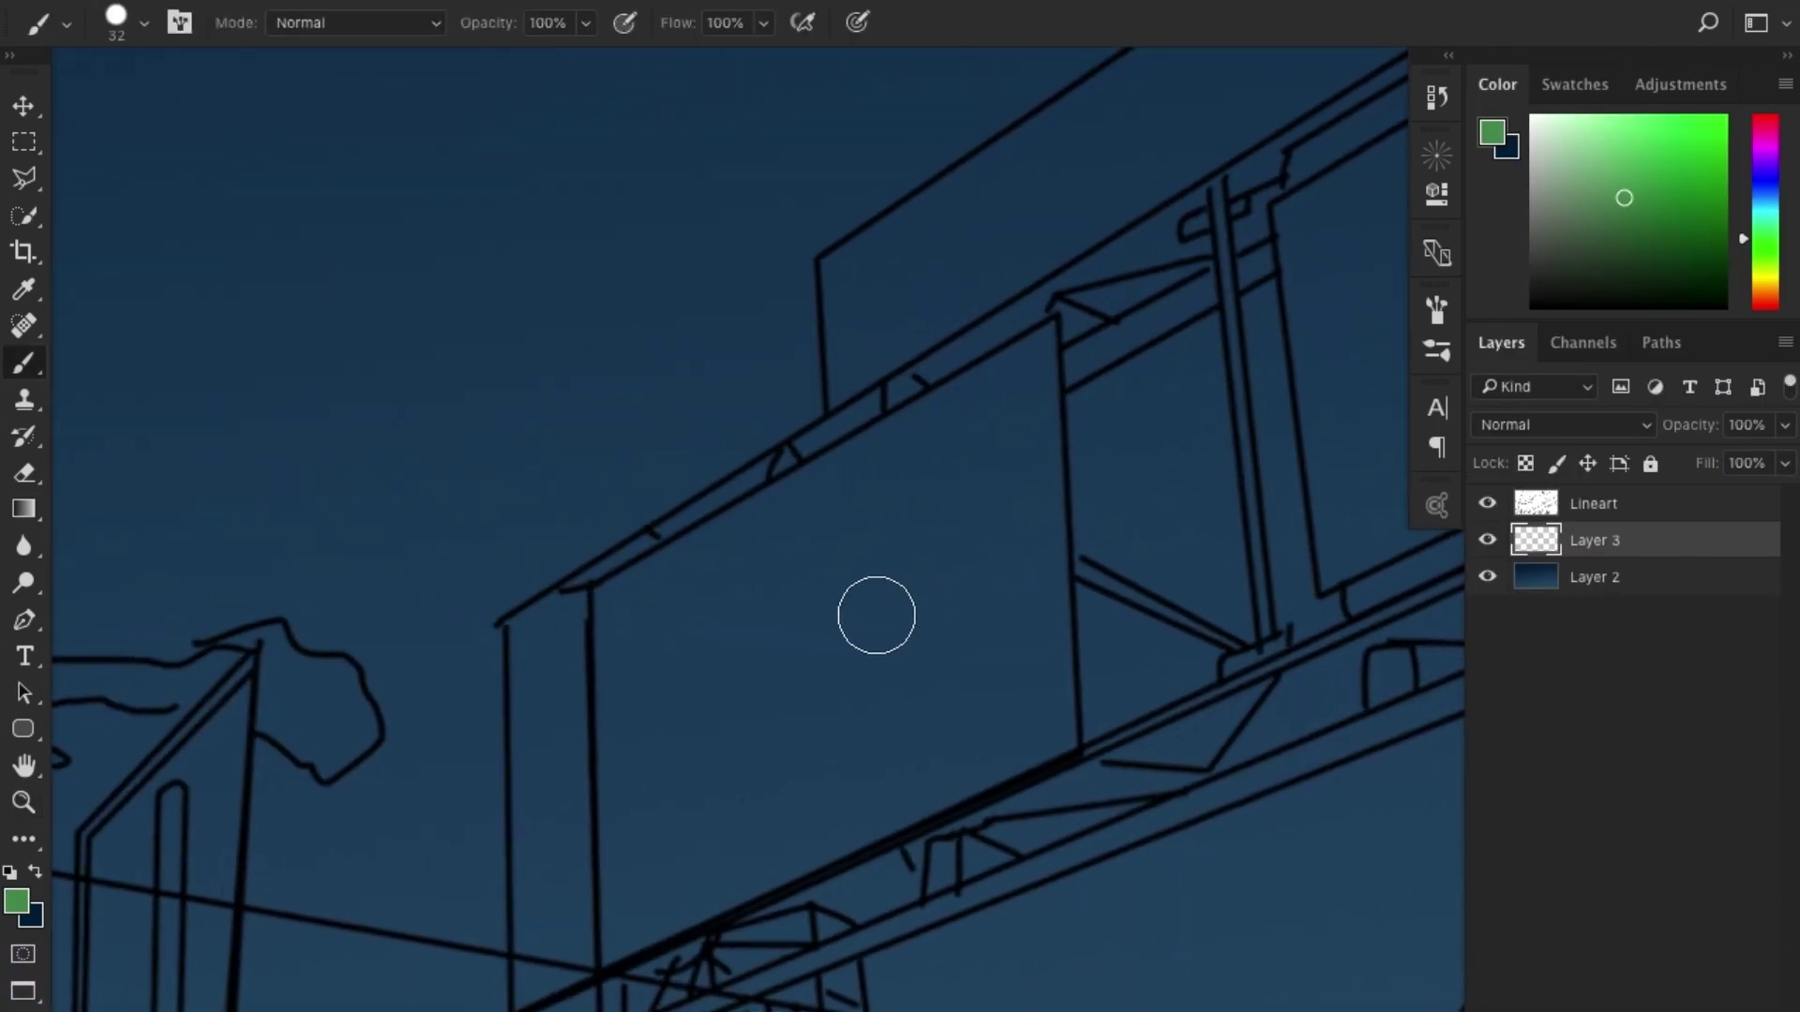
key("l")
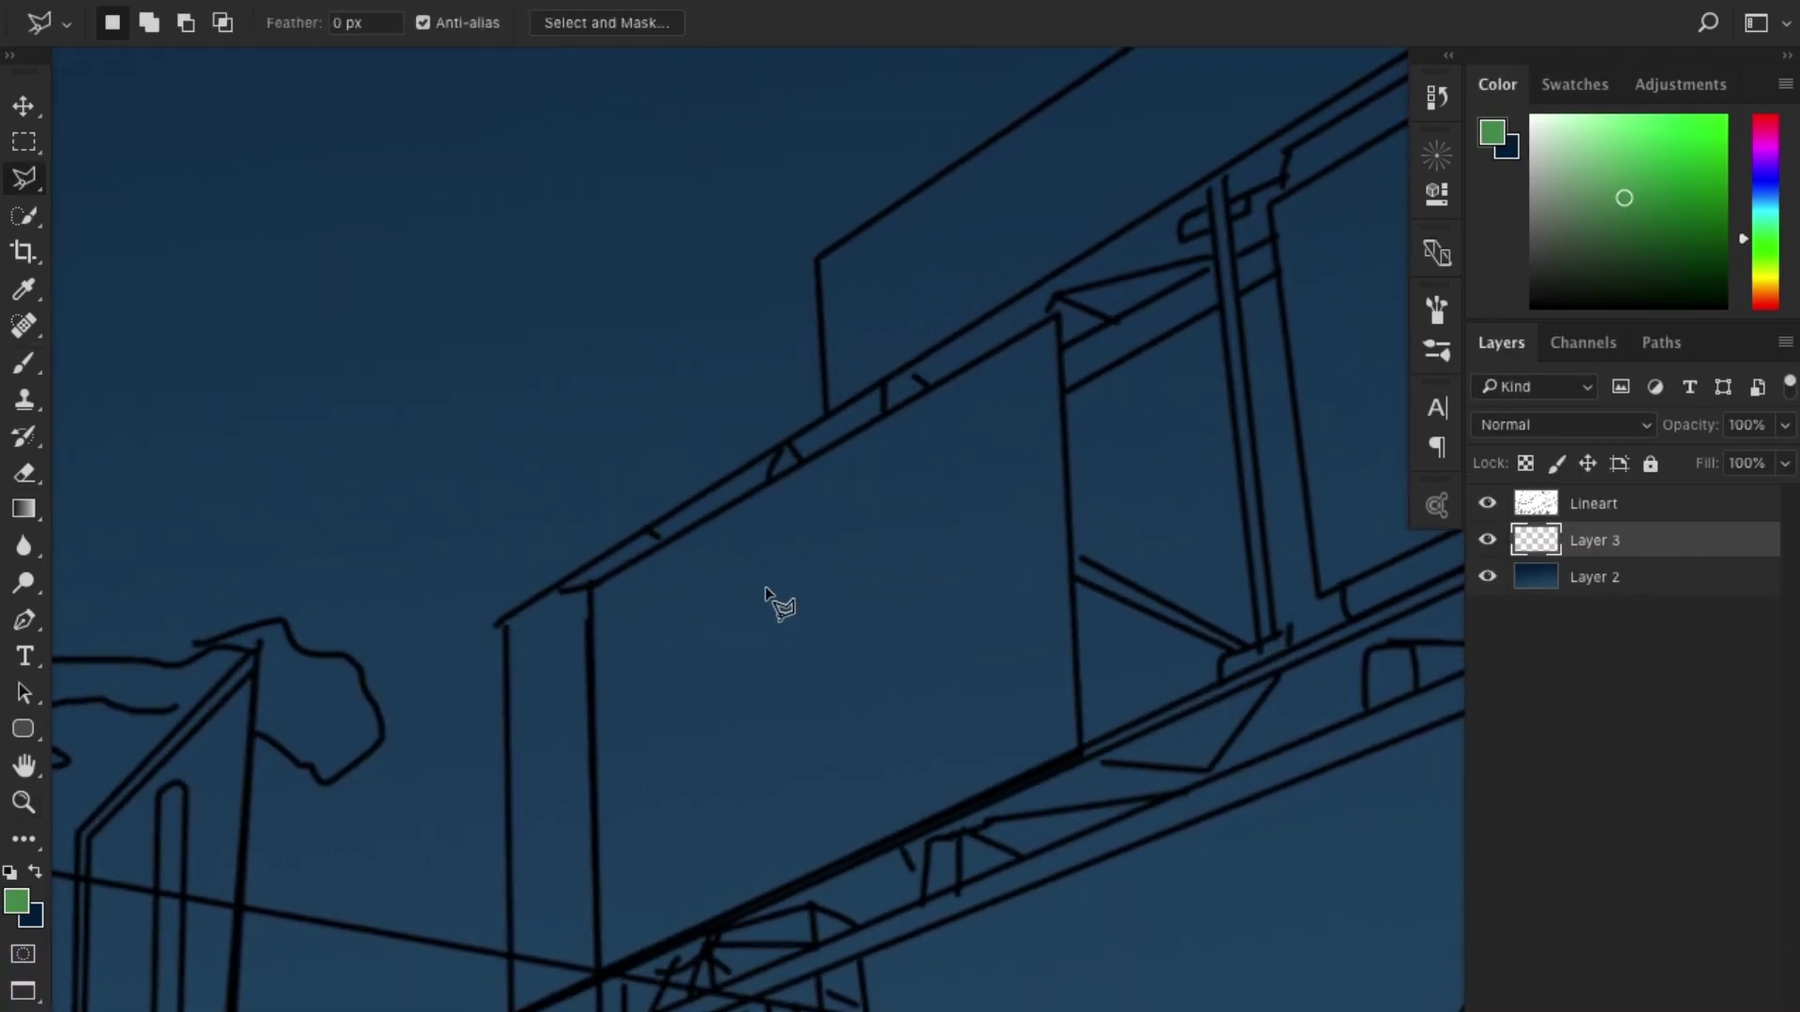
left_click(589, 586)
left_click(1059, 317)
left_click(1078, 750)
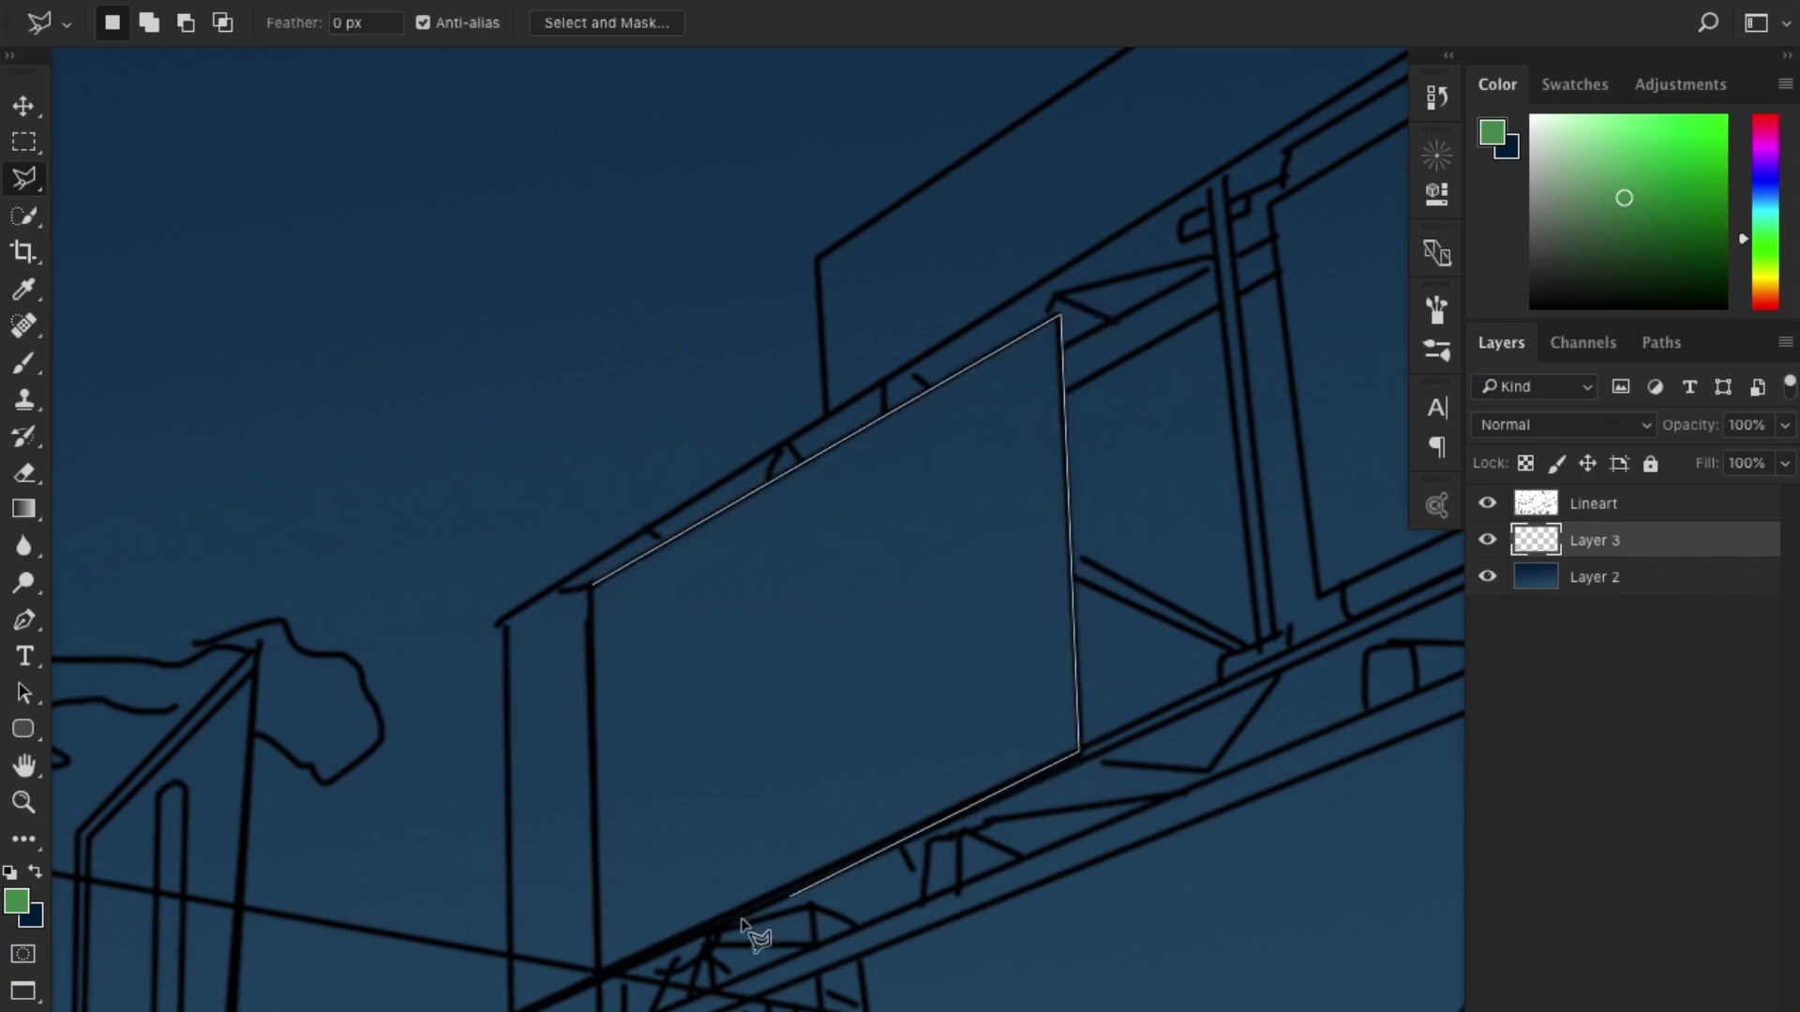
left_click(600, 980)
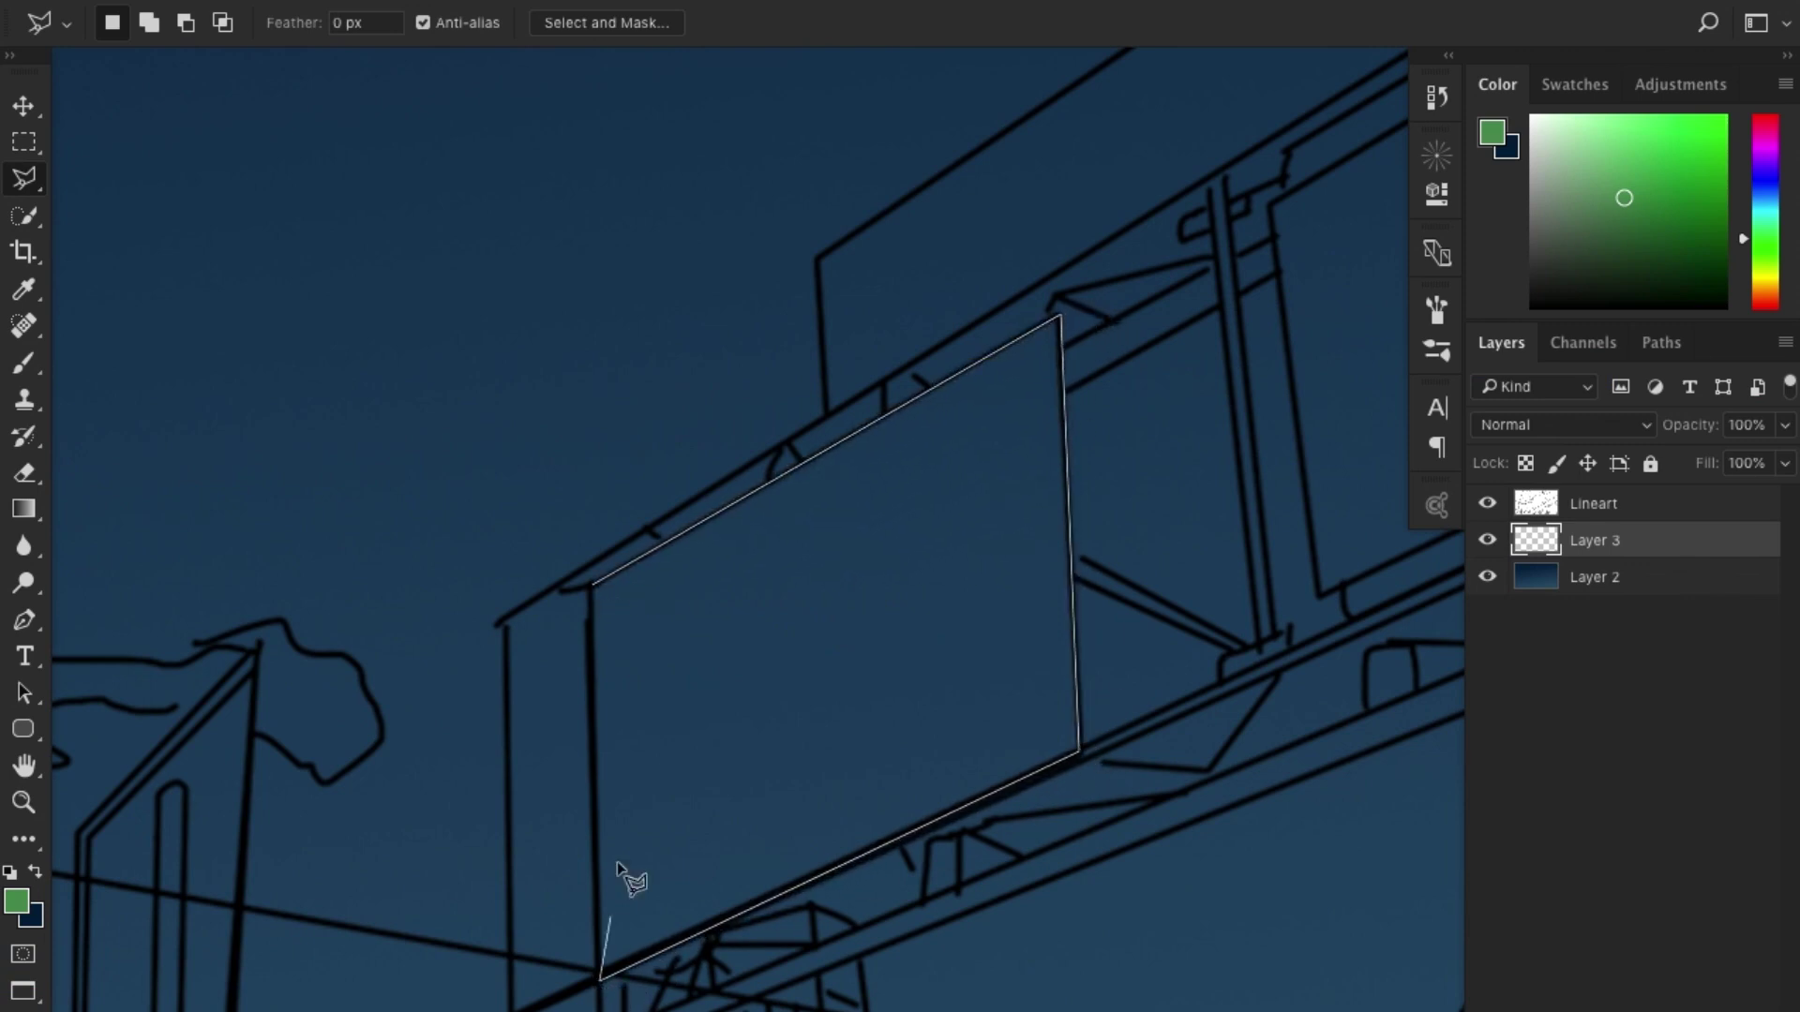
left_click(609, 596)
key("g")
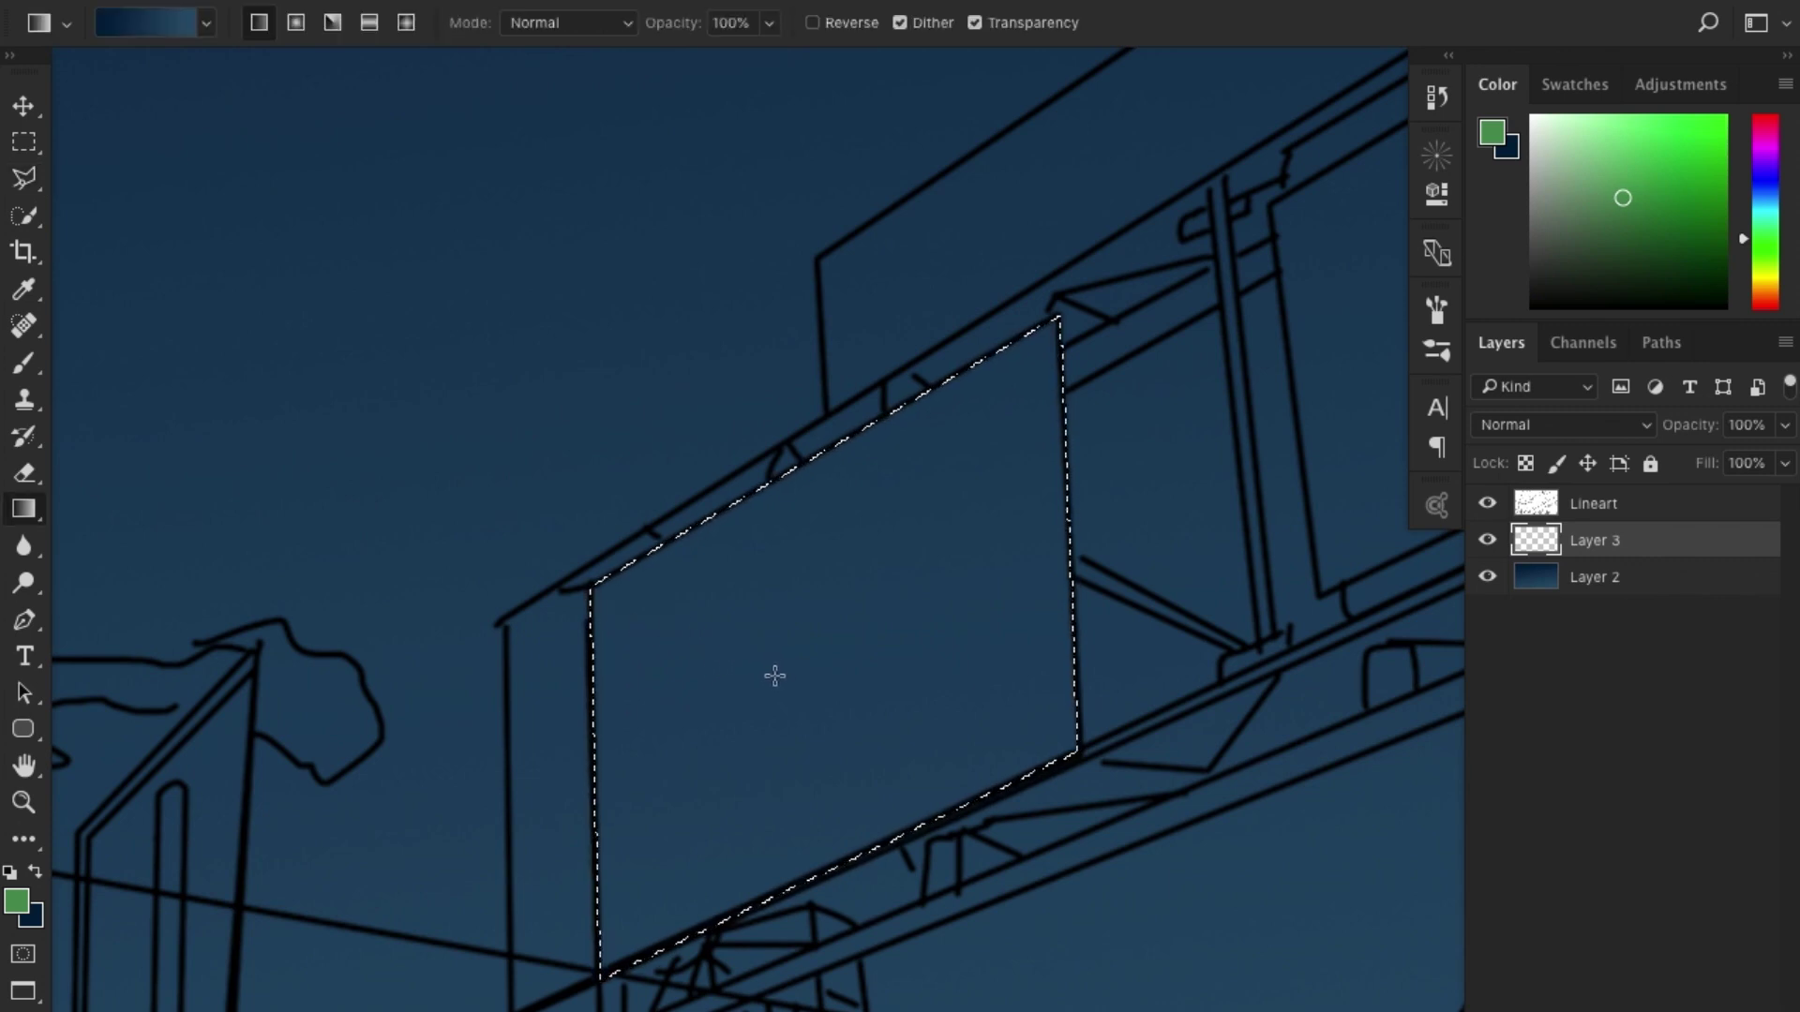
key("shift+g")
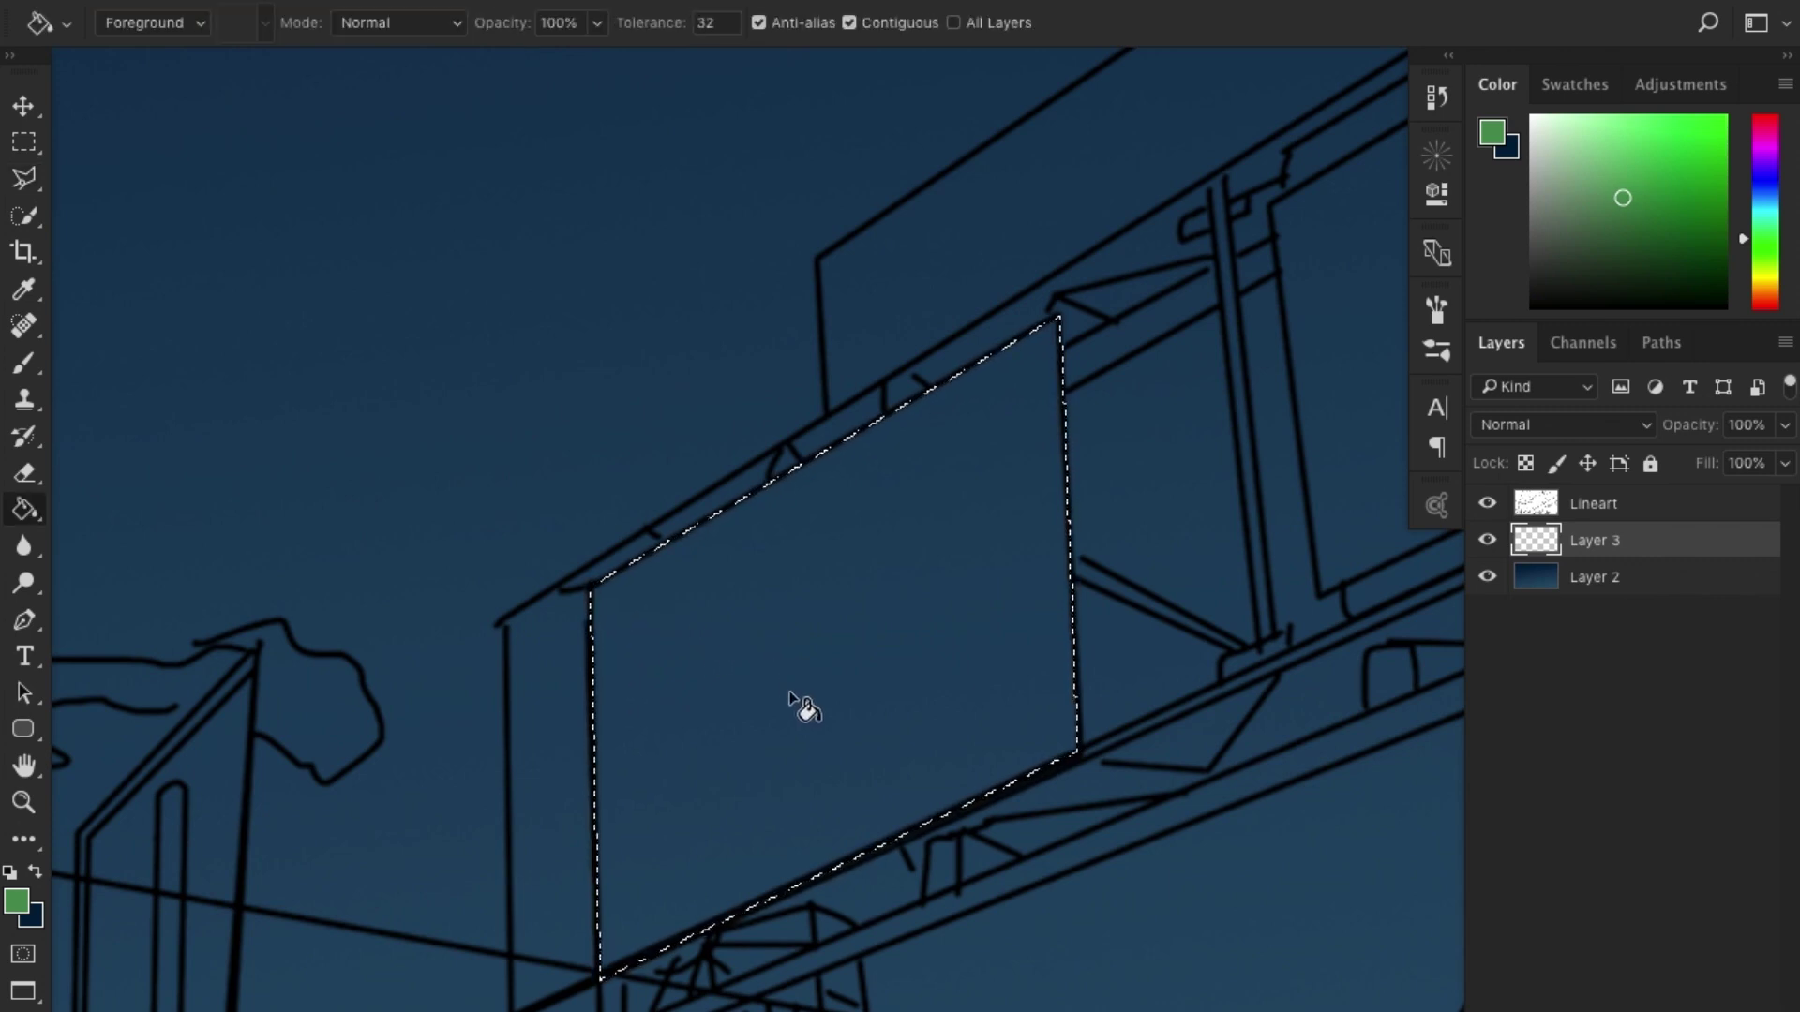
left_click(799, 689)
key("ctrl+d")
- Create Layer 4 and make it a clipping mask on the green billboard layer
key("b")
key("ctrl+0")
key("ctrl+shift+n")
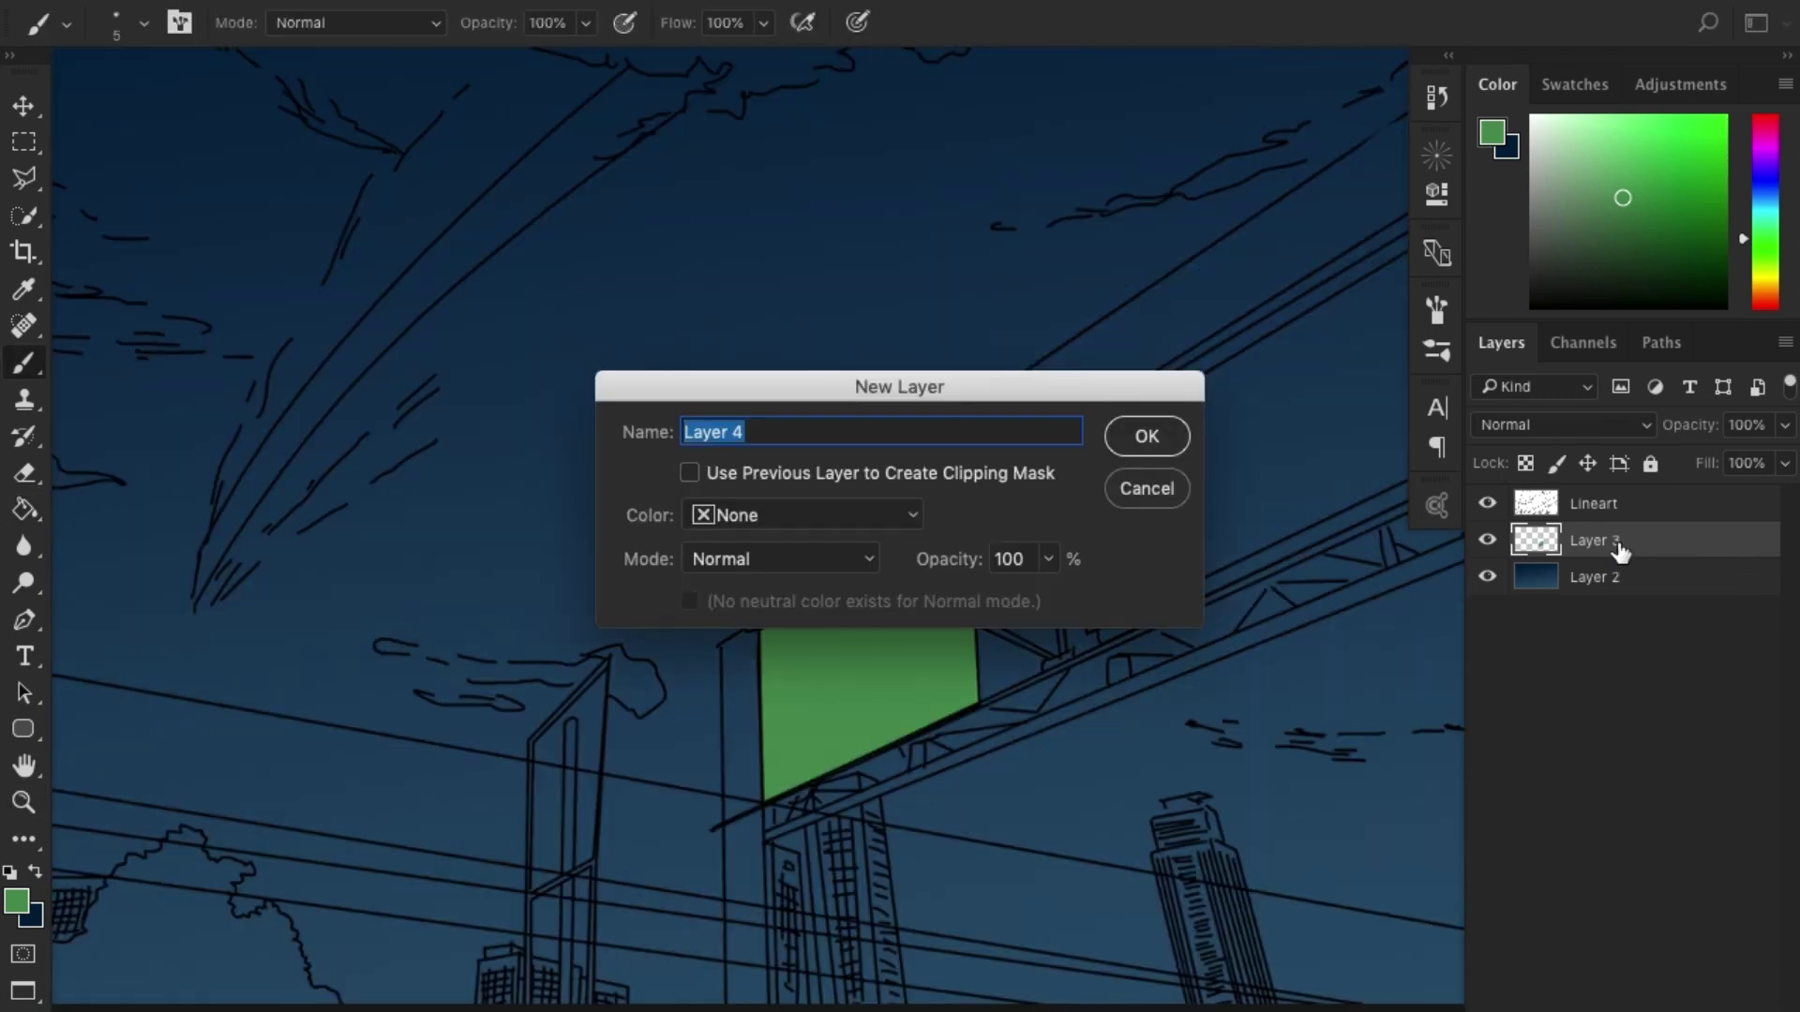
key("Return")
right_click(1681, 555)
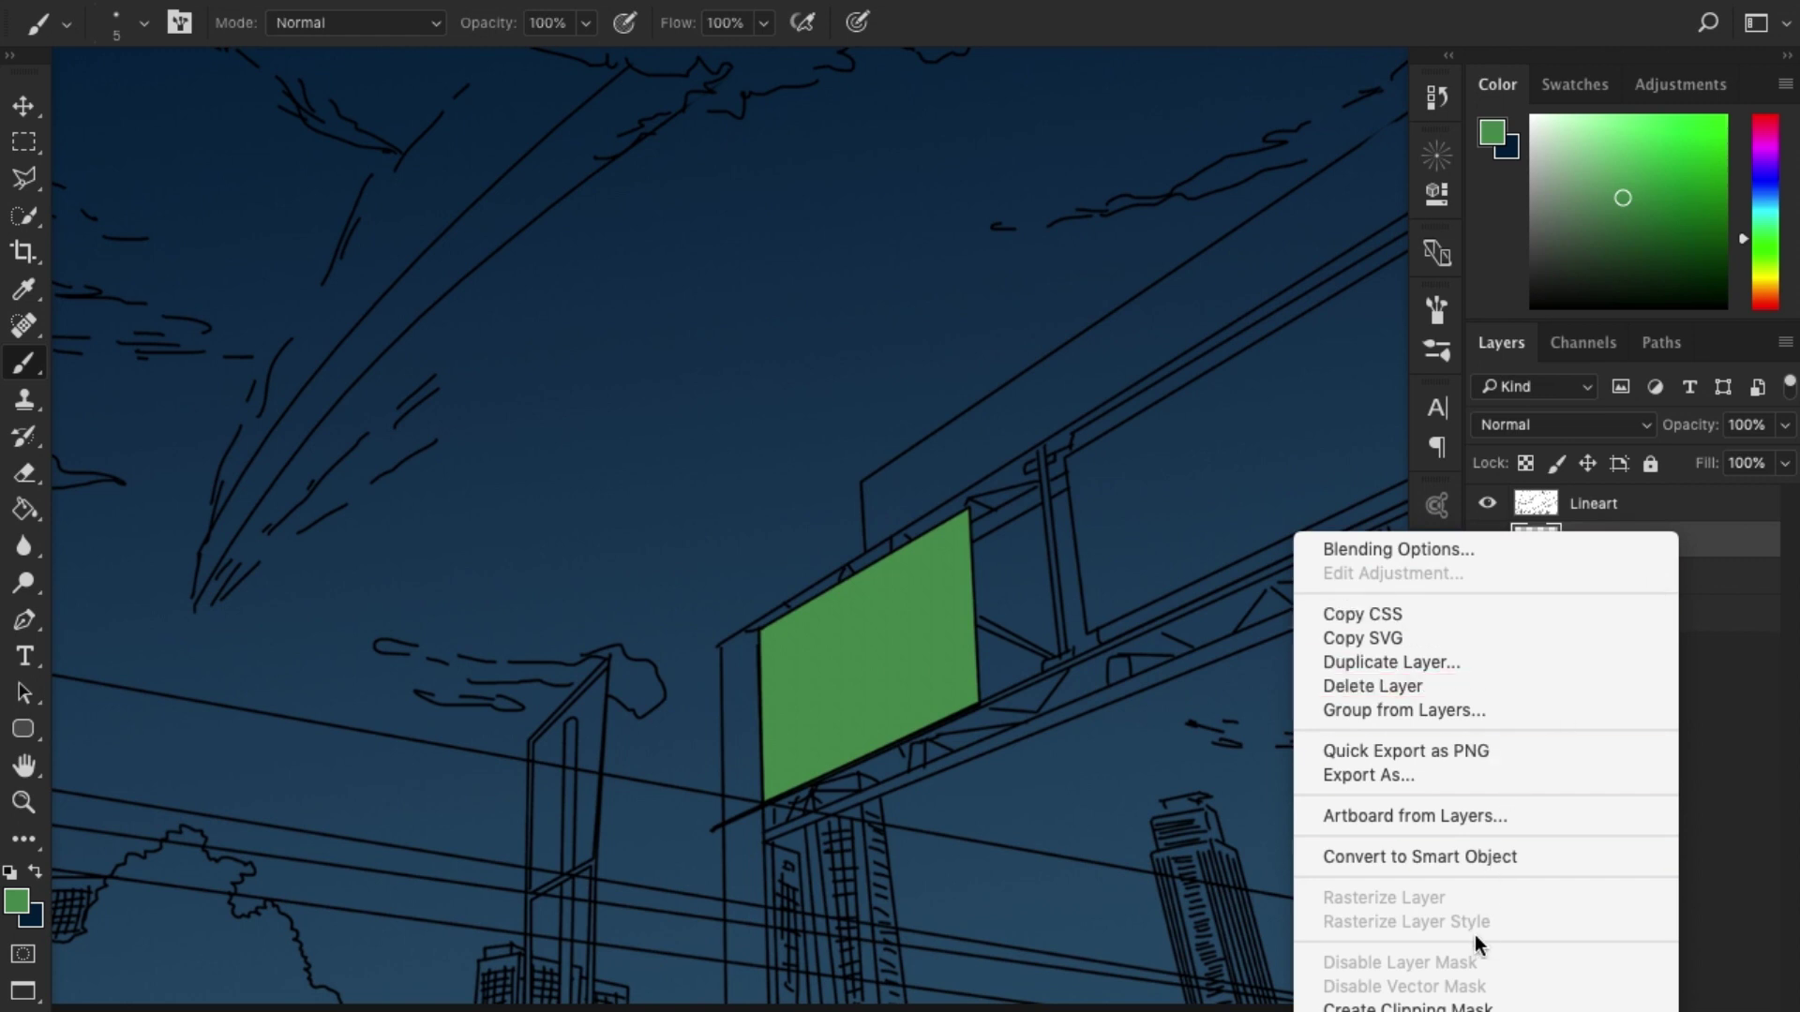
scroll(1485, 750, "down", 3)
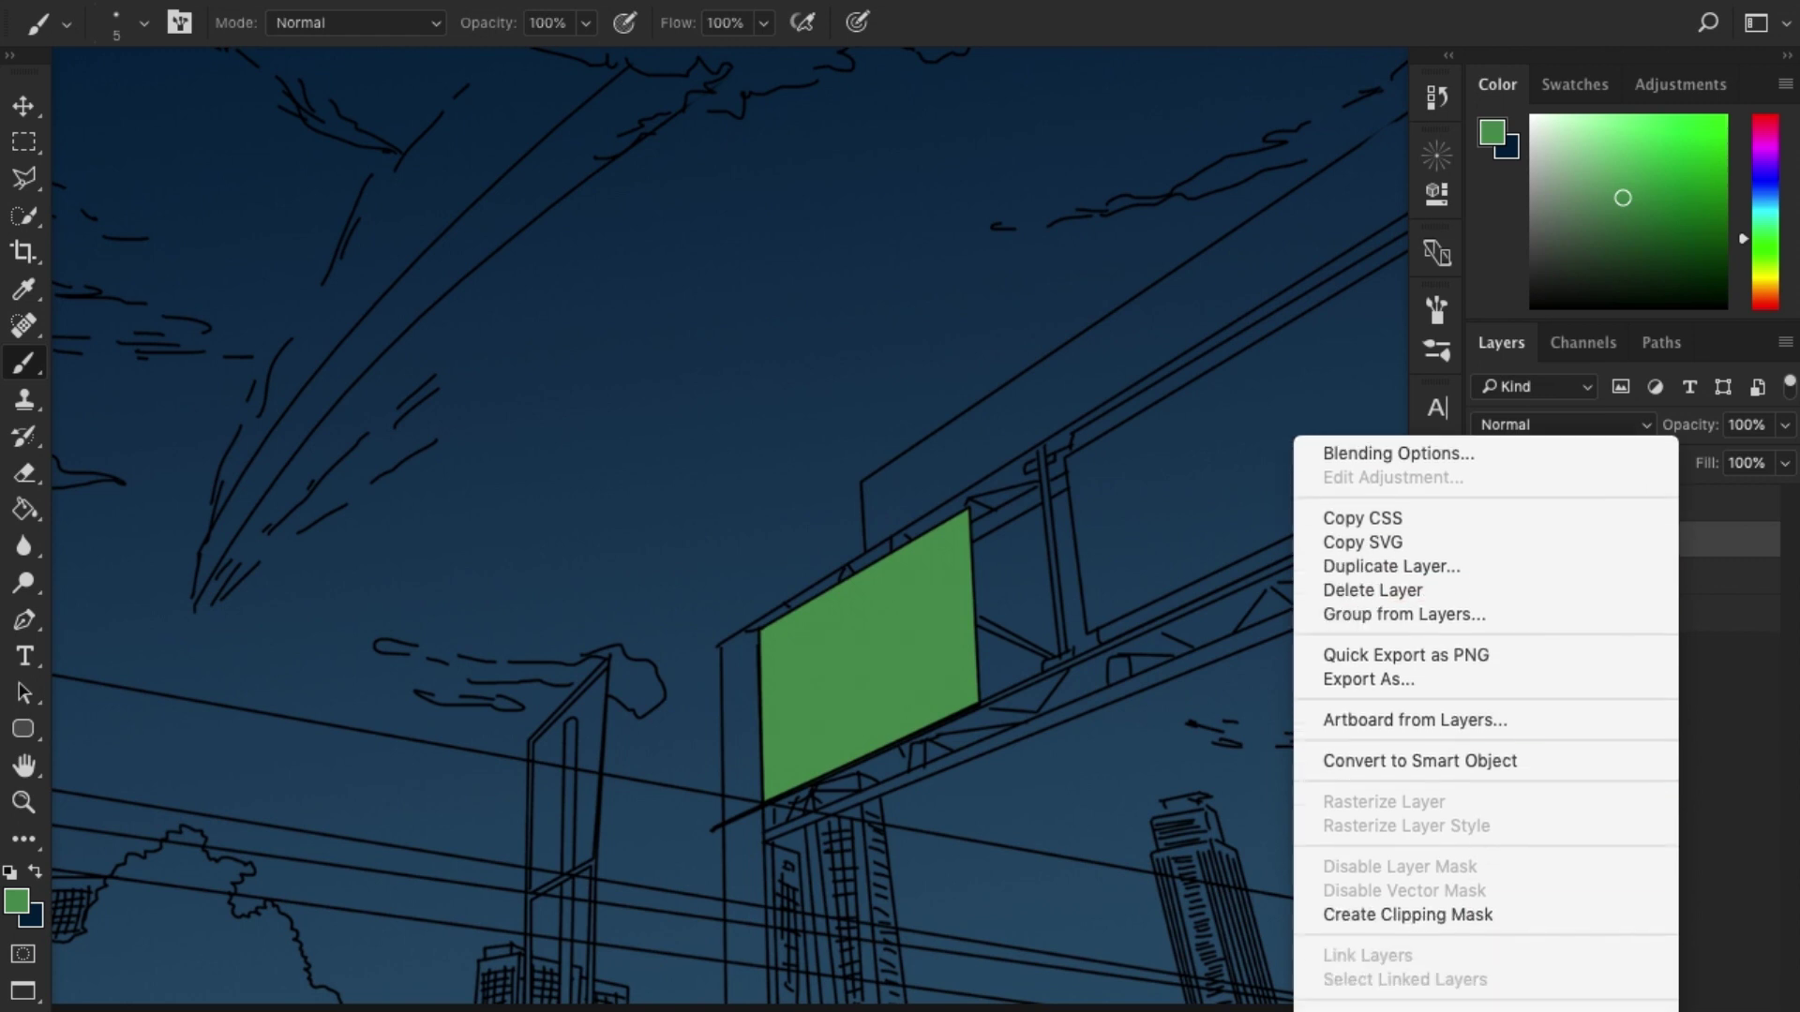
left_click(1484, 919)
- Sample the dark sky blue and Paint Bucket it onto the billboard on Layer 4
key("ctrl+0")
key("g")
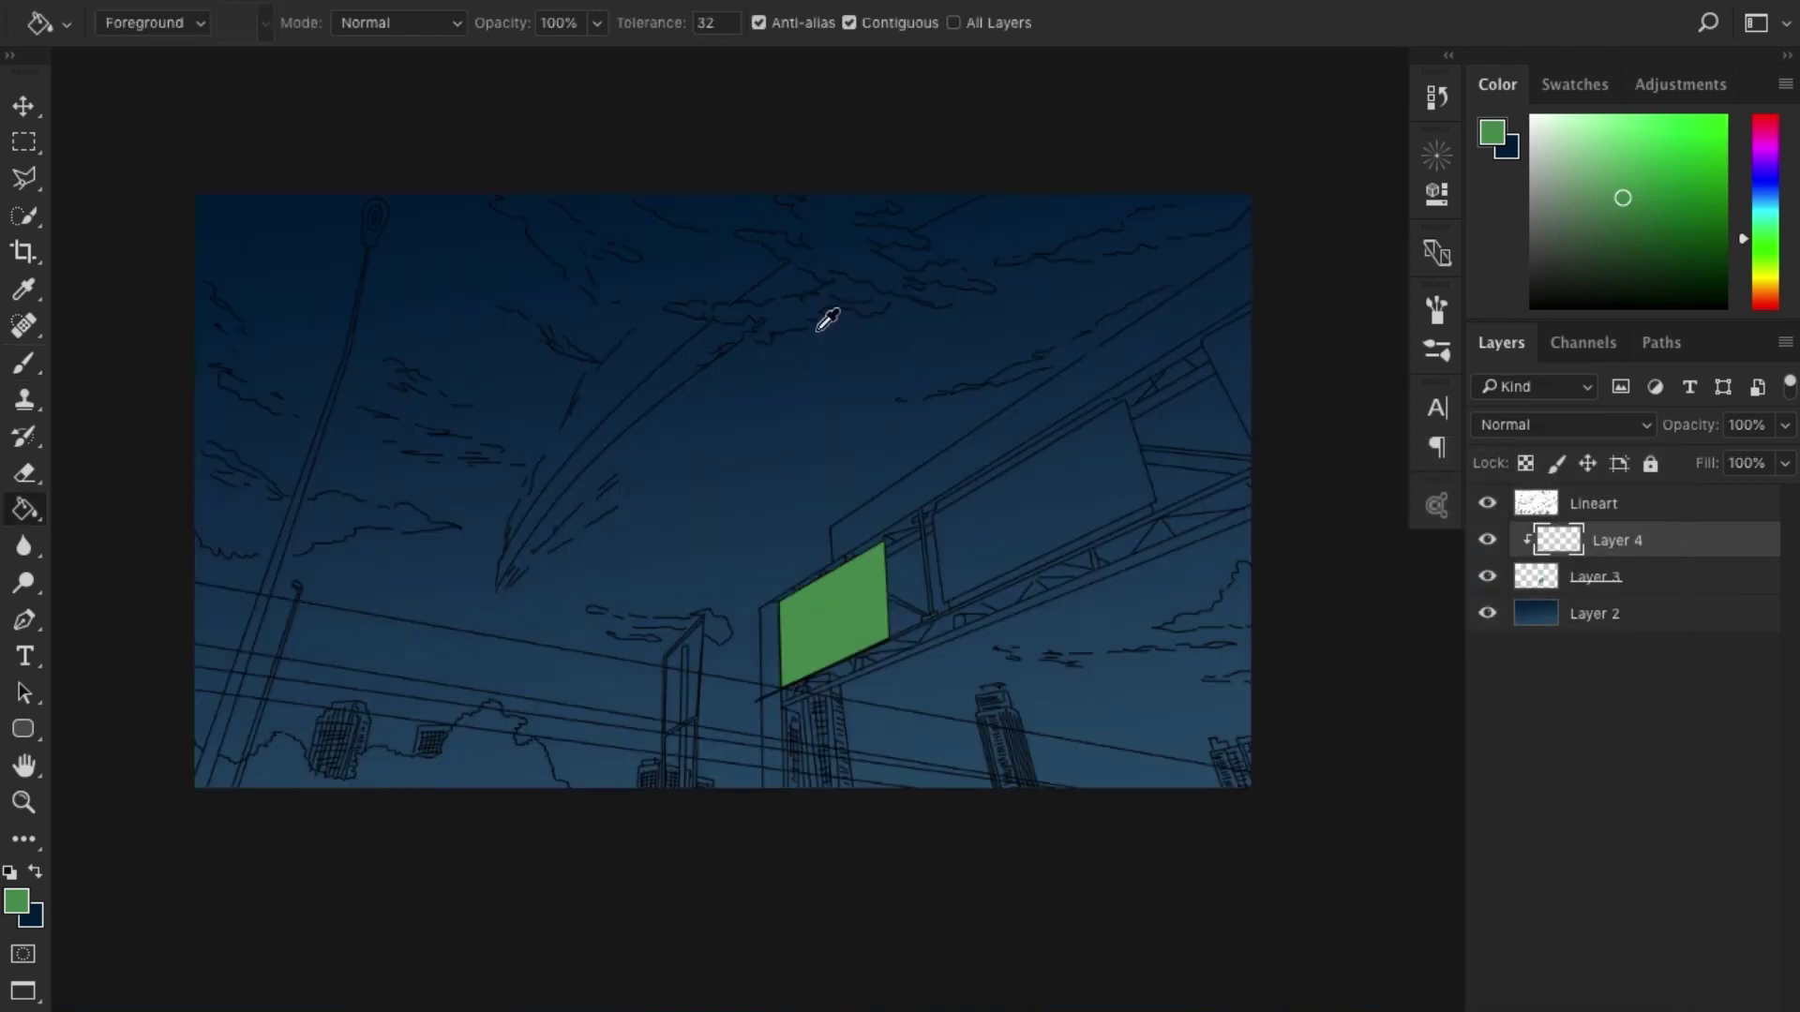
left_click(694, 264, "alt")
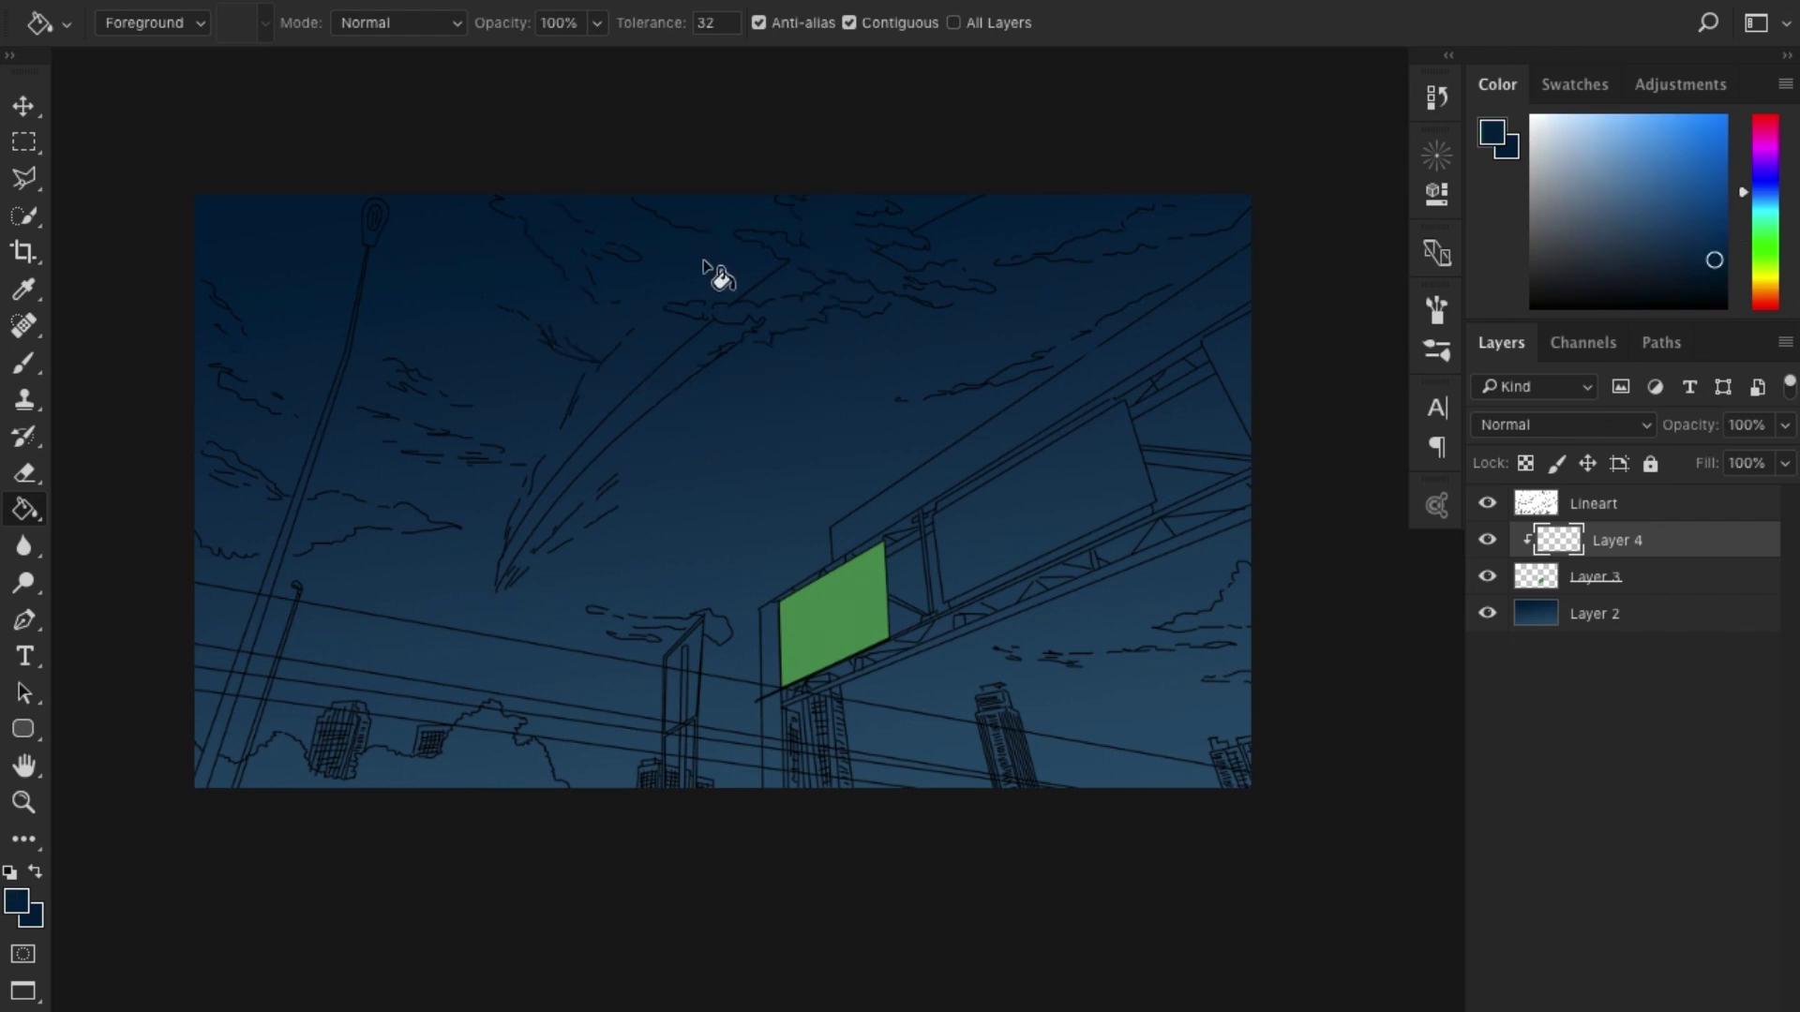
left_click(833, 620)
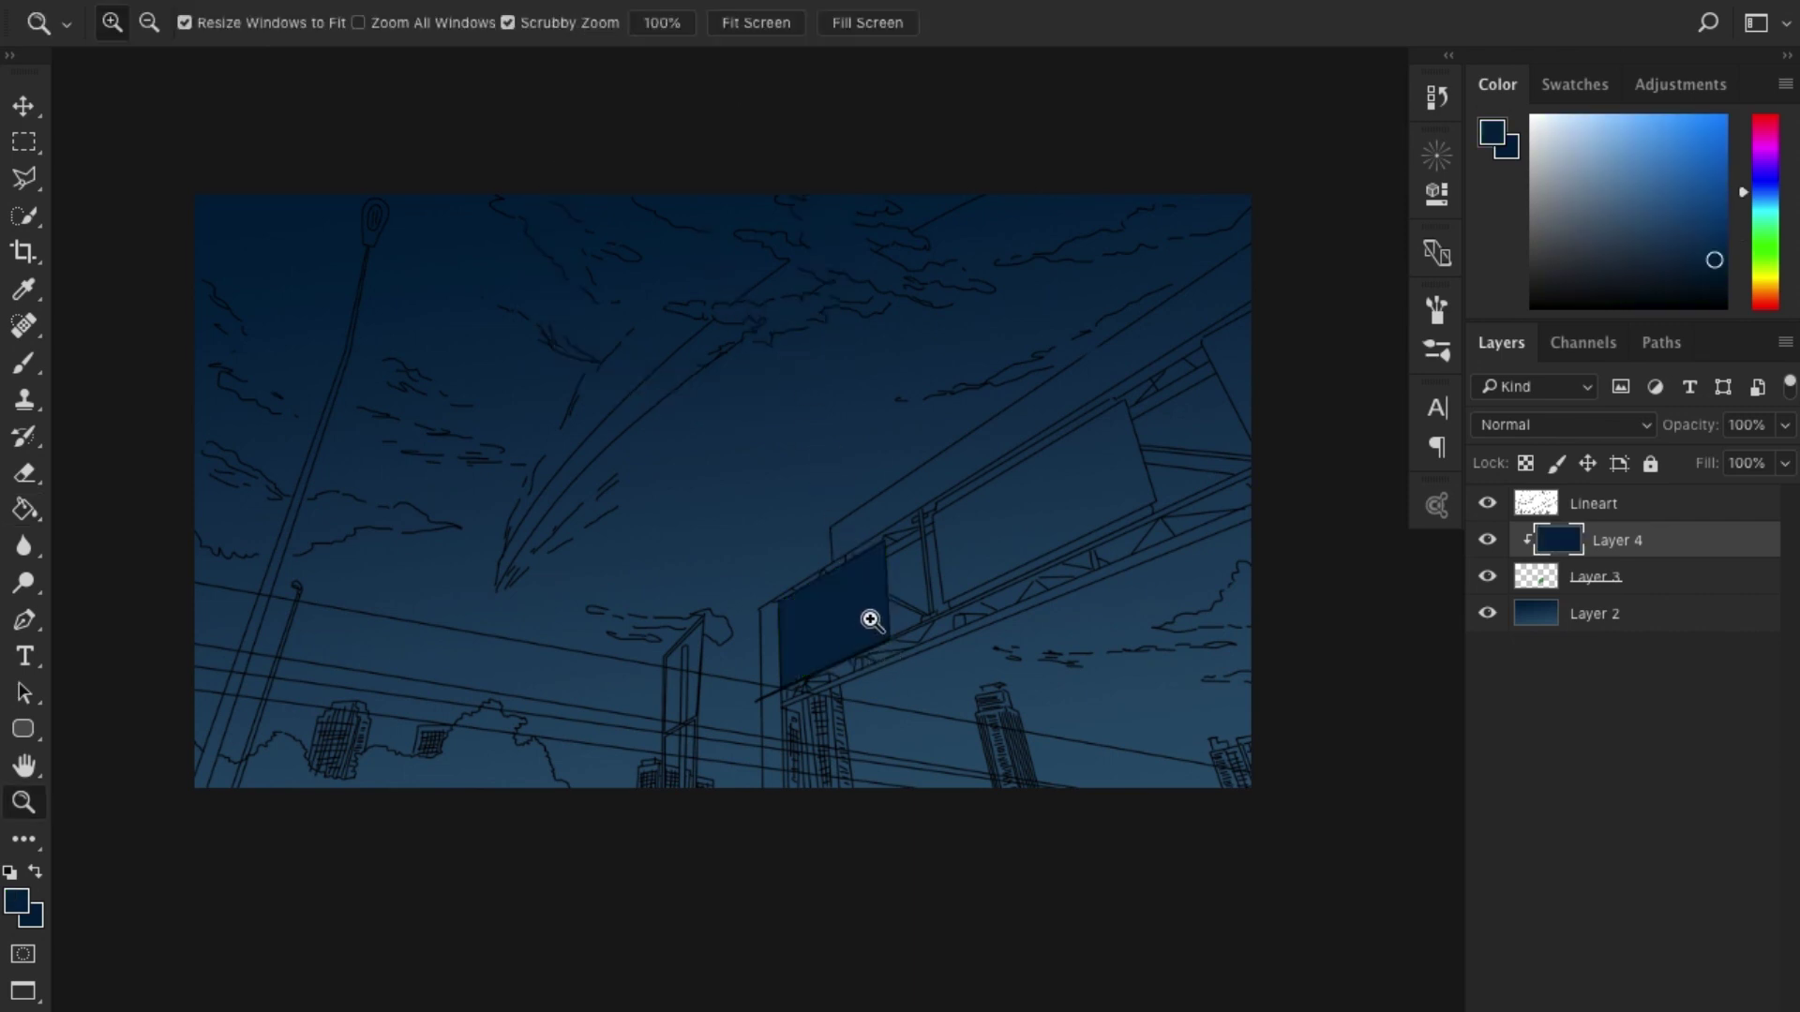
left_click_drag(880, 603, 991, 519)
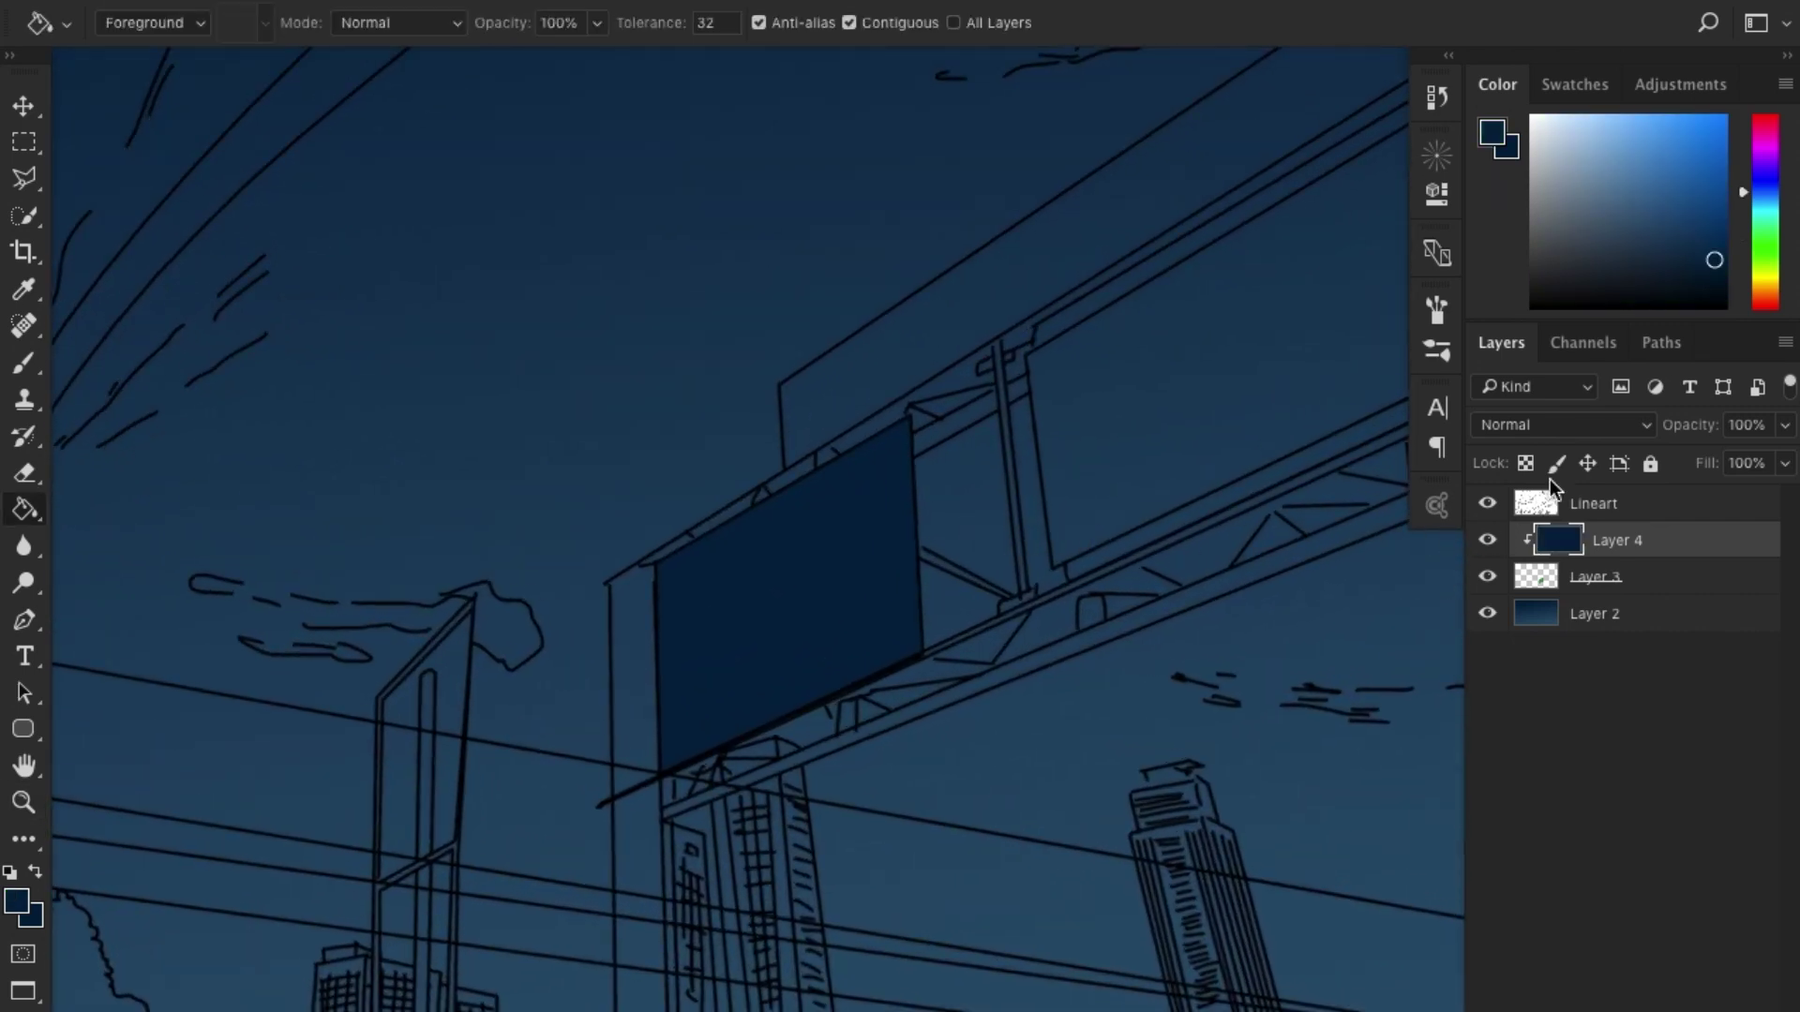
- Set Layer 4 to Multiply and lower its opacity to 61%
left_click(1569, 430)
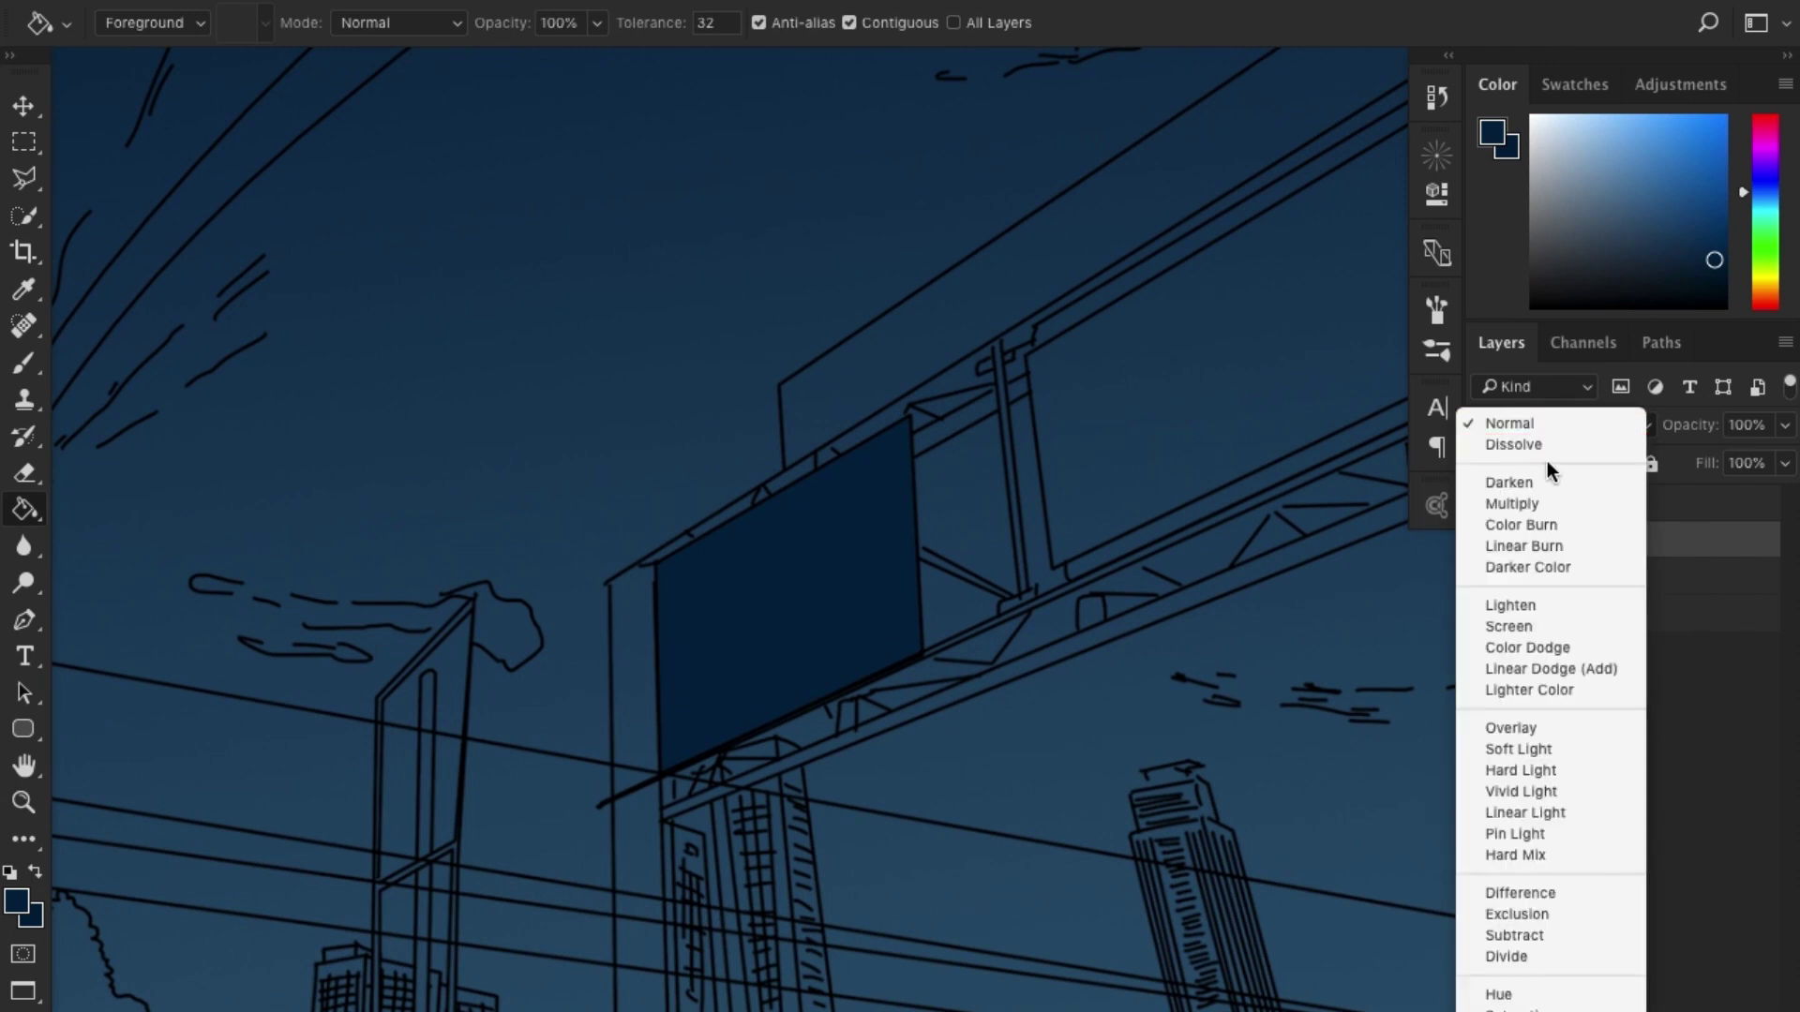
left_click(1528, 504)
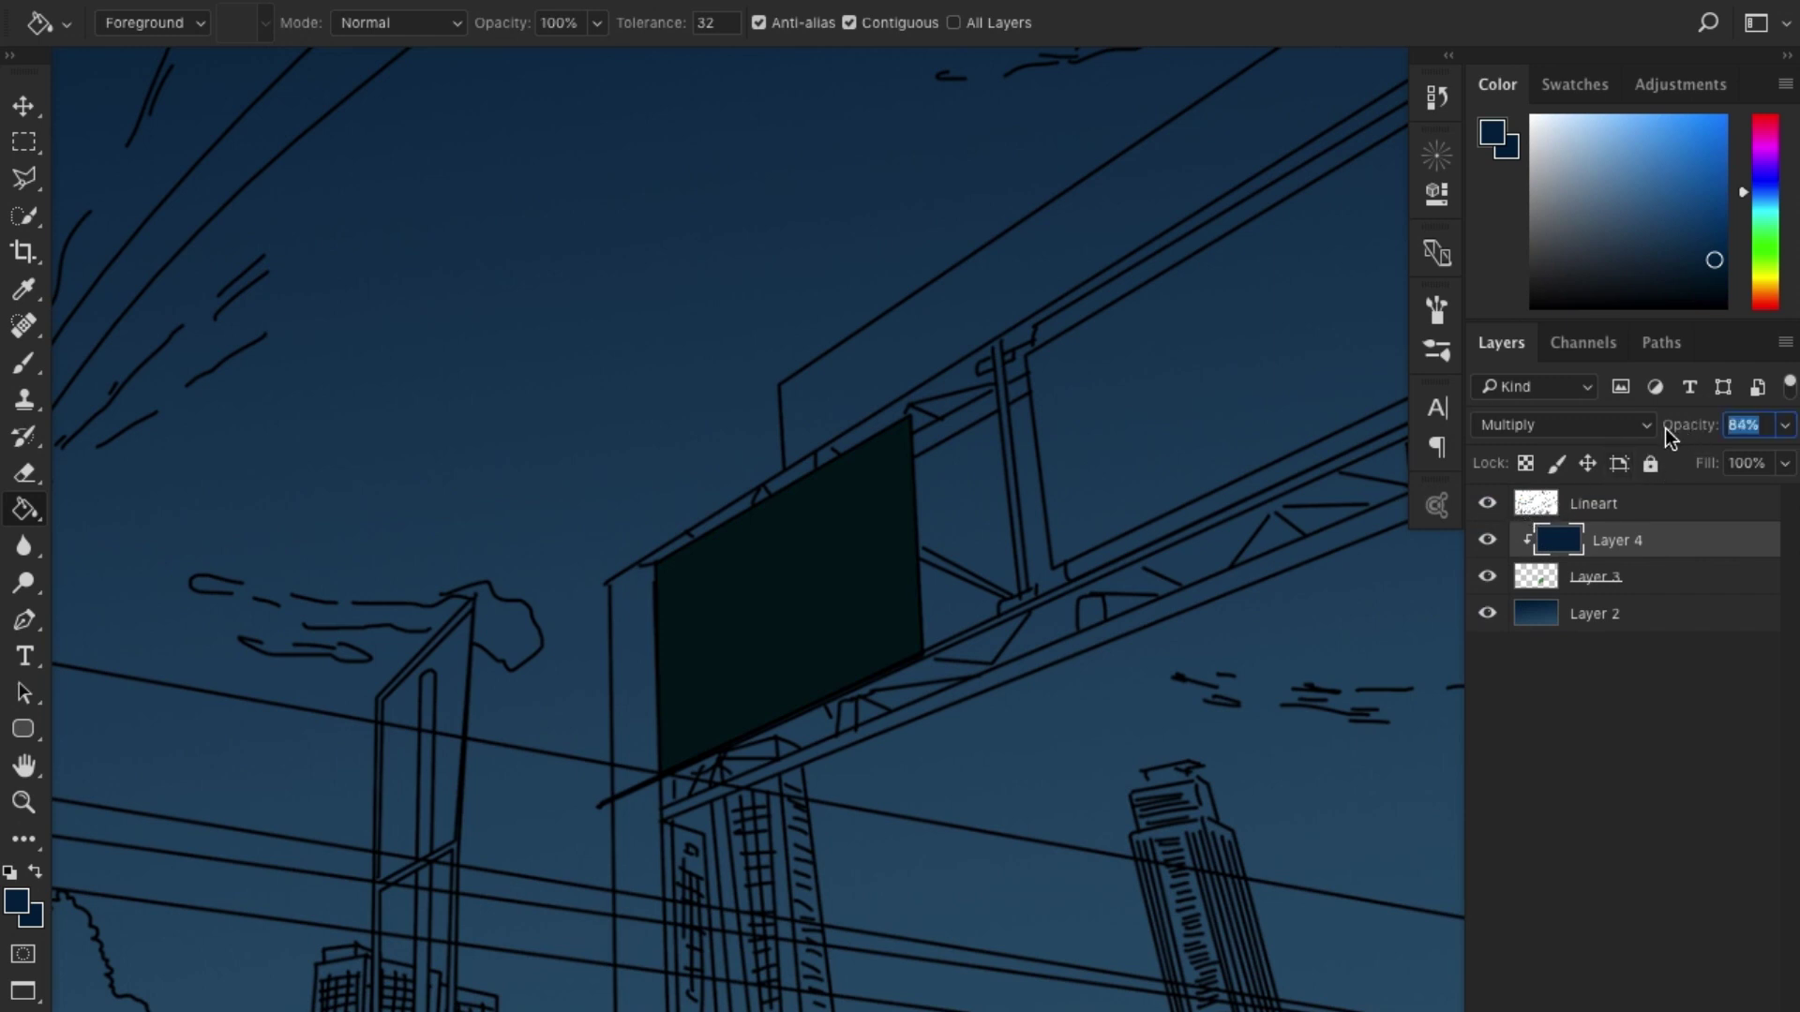
left_click_drag(1665, 428, 1627, 431)
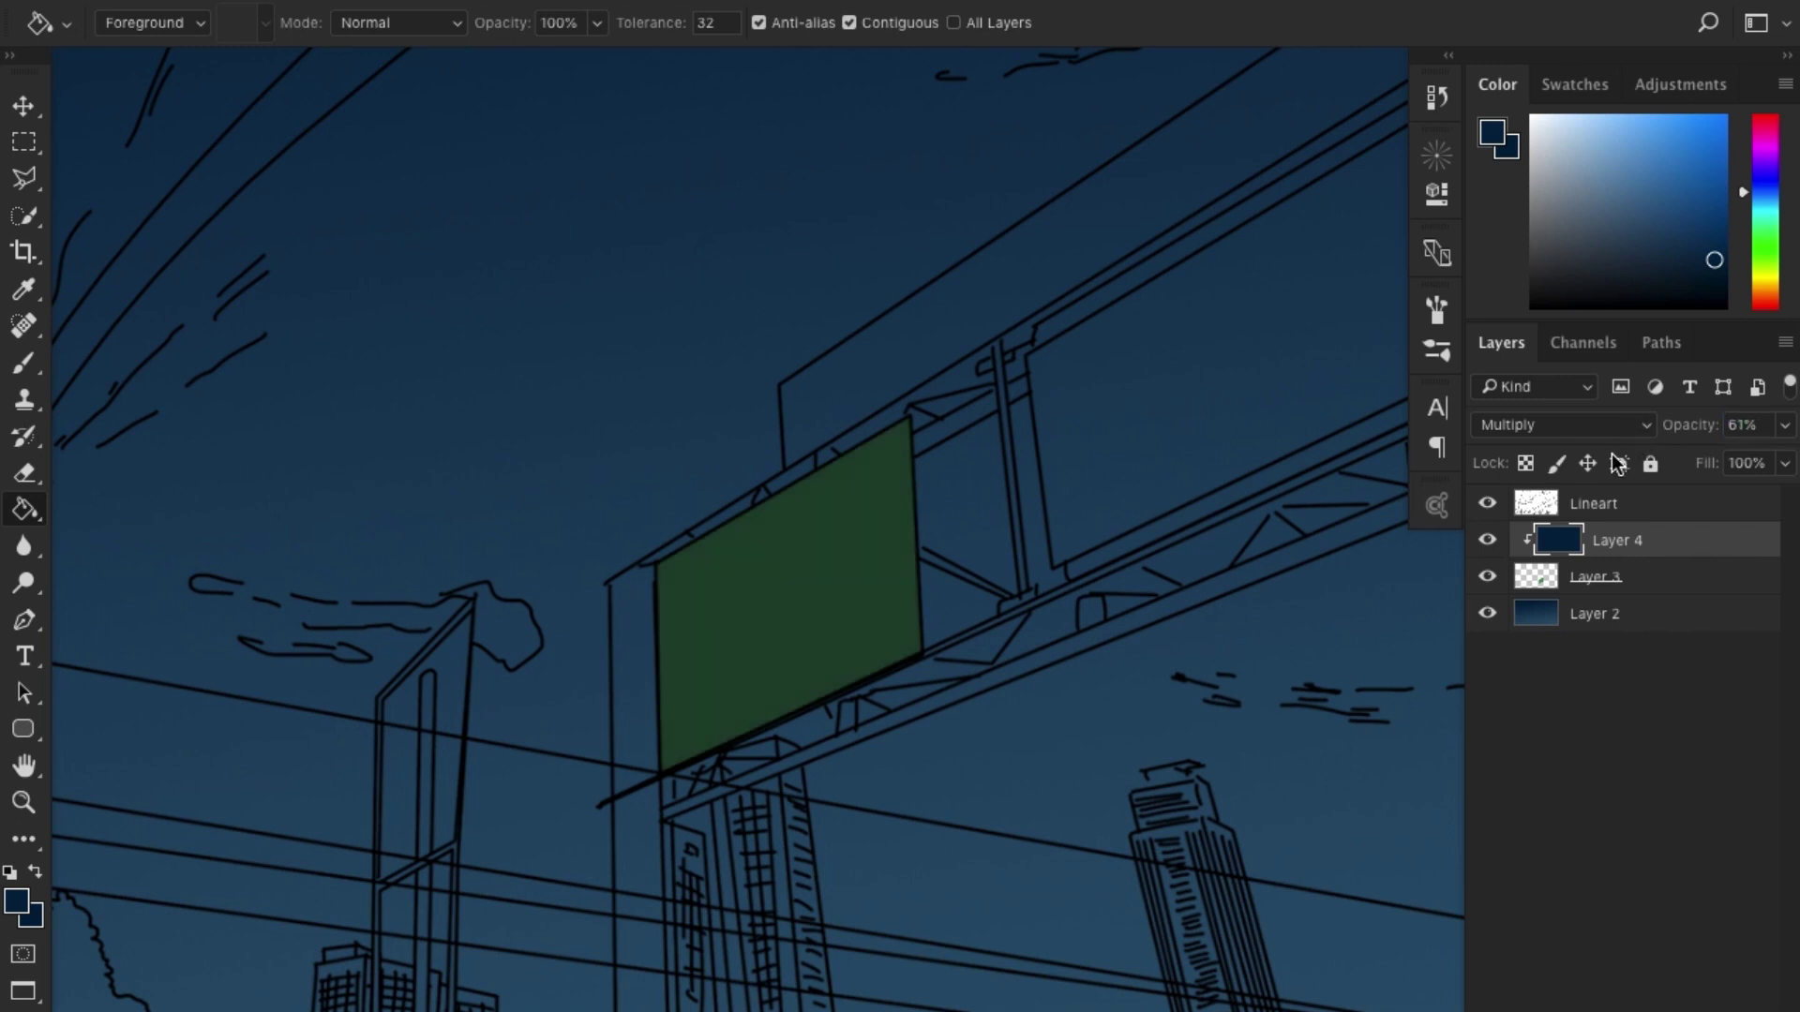